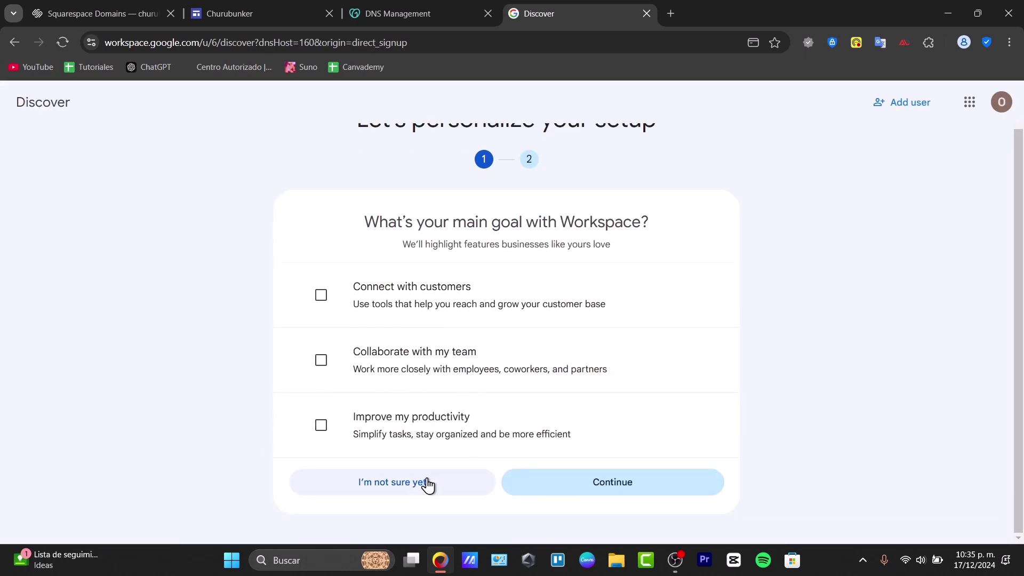
Step: Skip the Workspace personalization questions and switch to the new business account's Gmail inbox
left_click(428, 485)
left_click(403, 492)
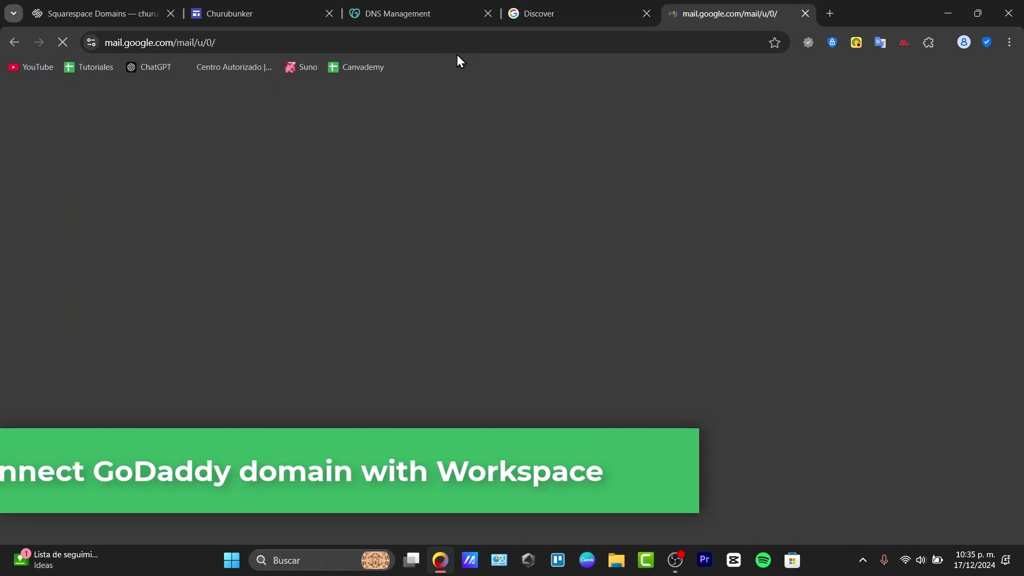
left_click(1001, 101)
left_click(853, 348)
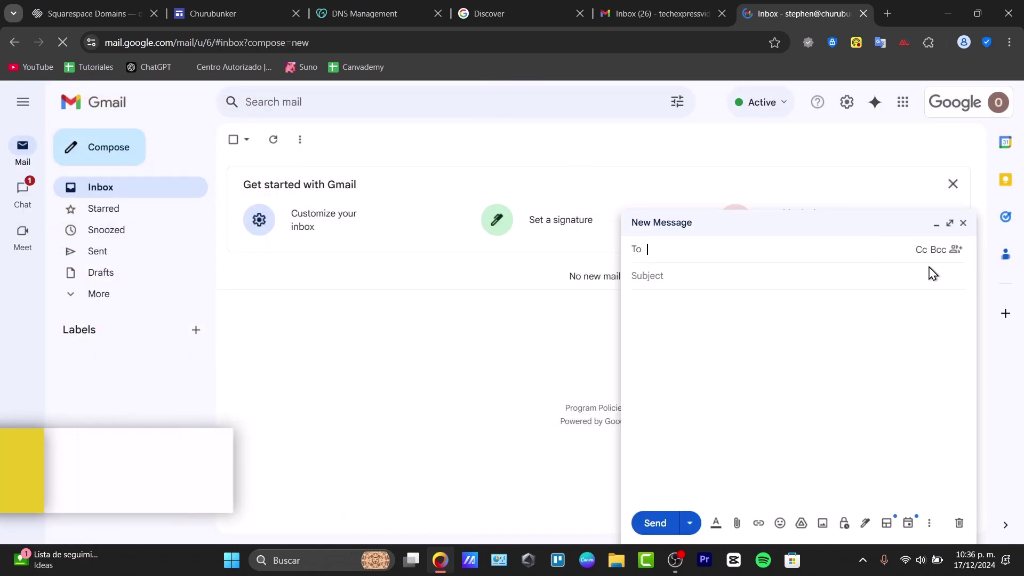
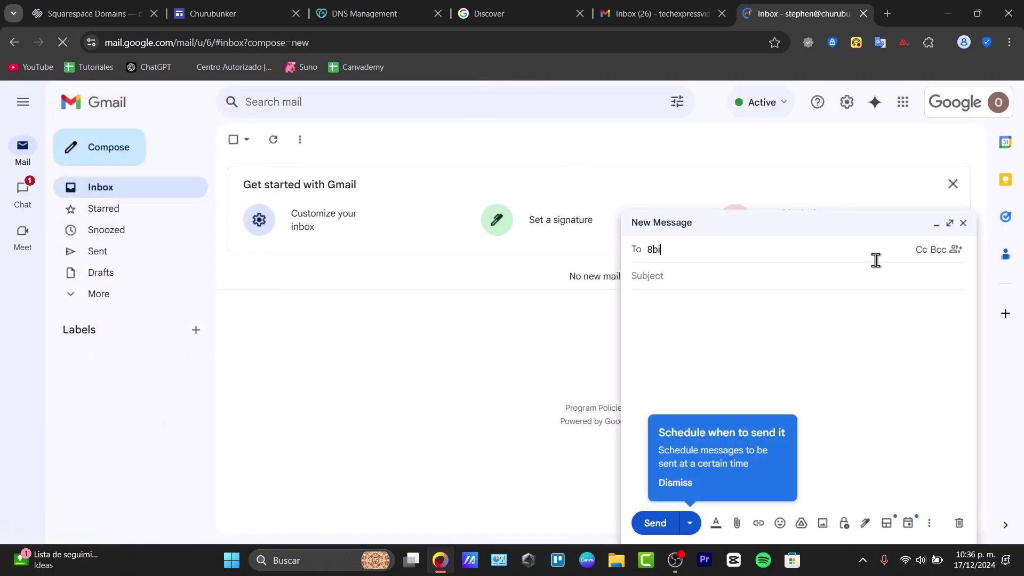
Step: Send an email titled 'Test Mail' with body 'Hola que' to two outside Gmail addresses
key("ctrl+a")
key("Return")
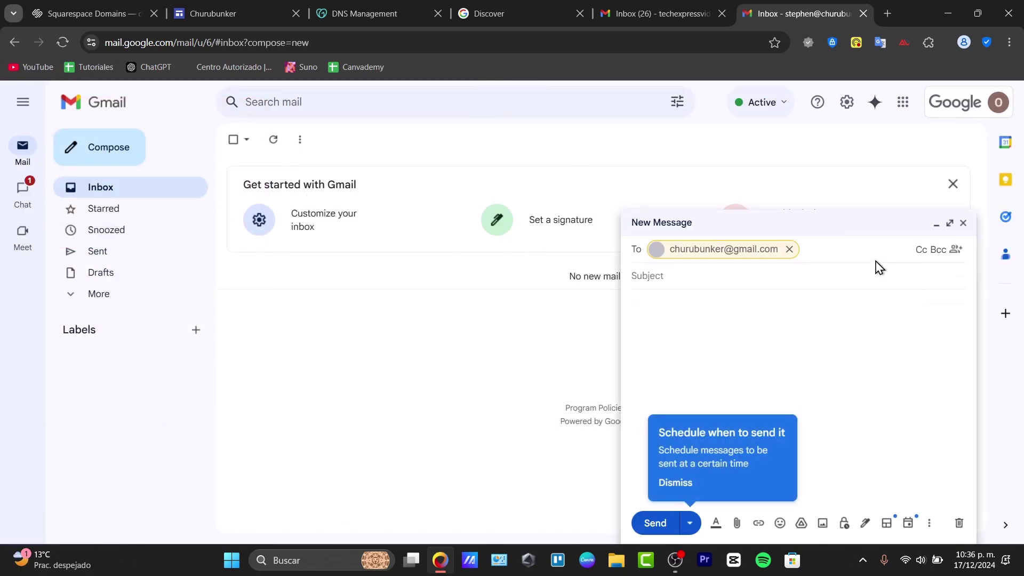
key("Tab")
type("Test Mail")
key("Tab")
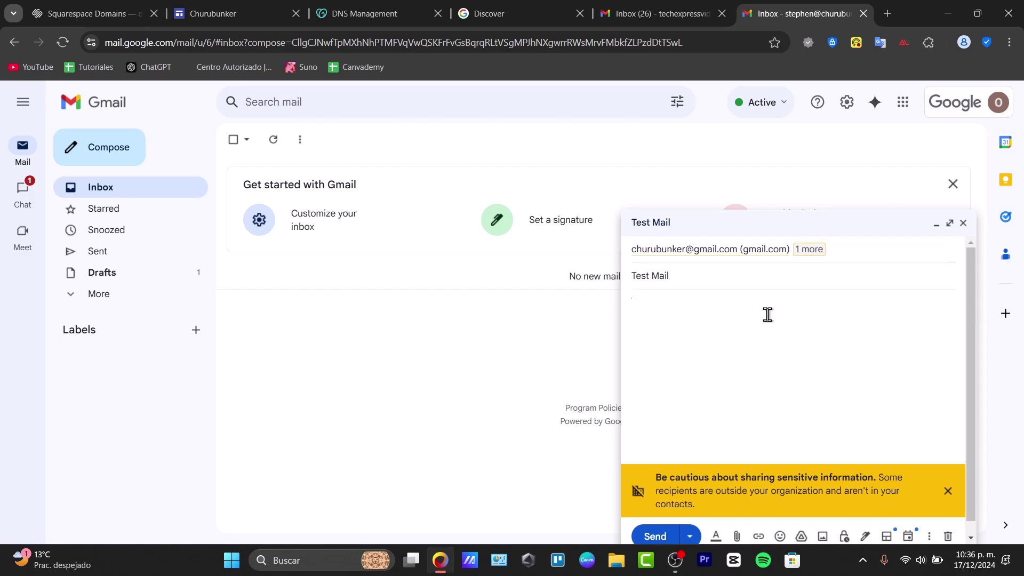
type("Hola que")
key("ctrl+Return")
left_click(661, 13)
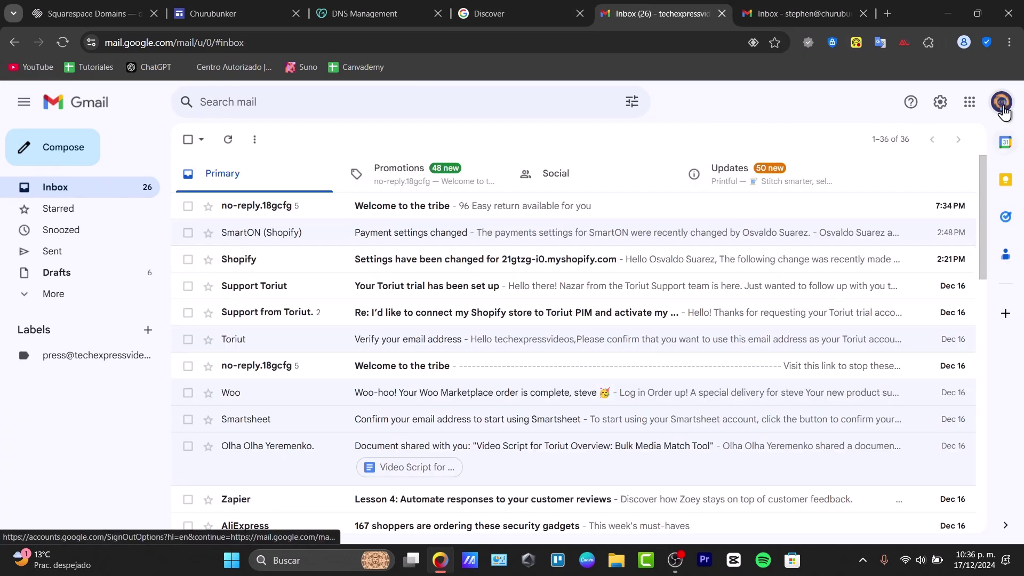
Step: Search GoDaddy for the domain name churubnkr
left_click(1006, 103)
left_click(739, 100)
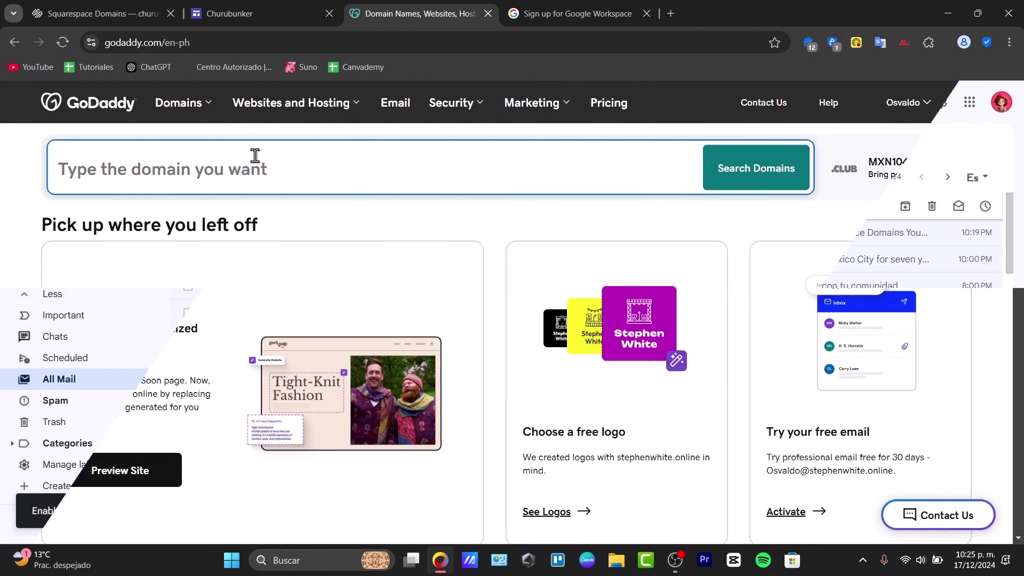
type("churubnkr")
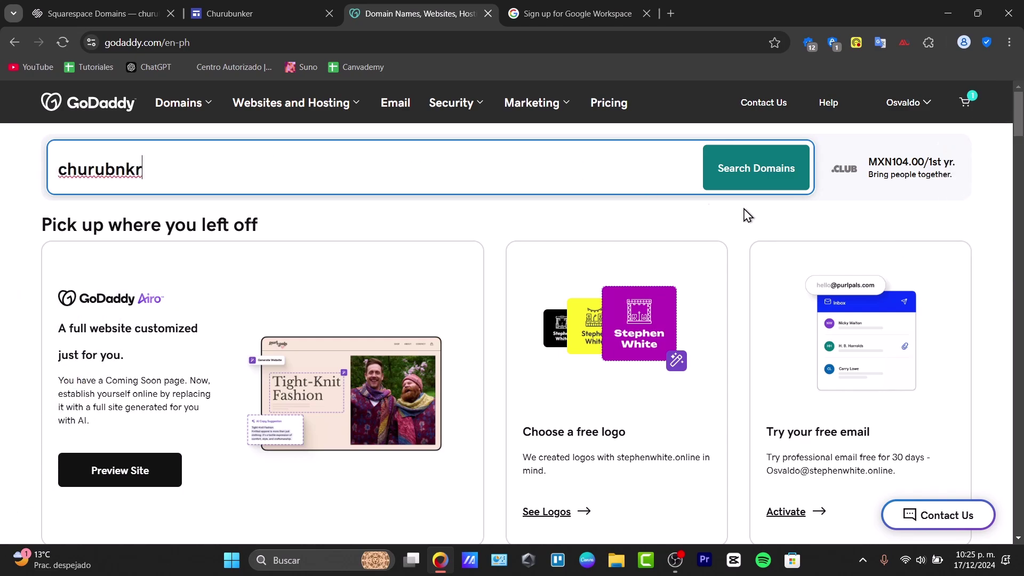
left_click(794, 153)
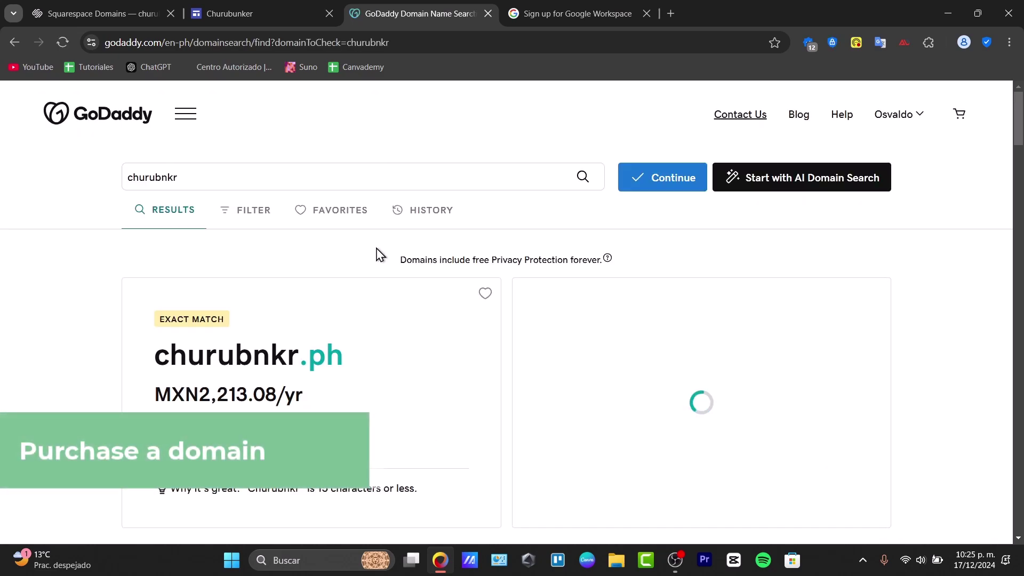
Step: Add churubnkr.com to the cart, bringing it to 2 items at MXN1,014.38
scroll(421, 343, "down", 4)
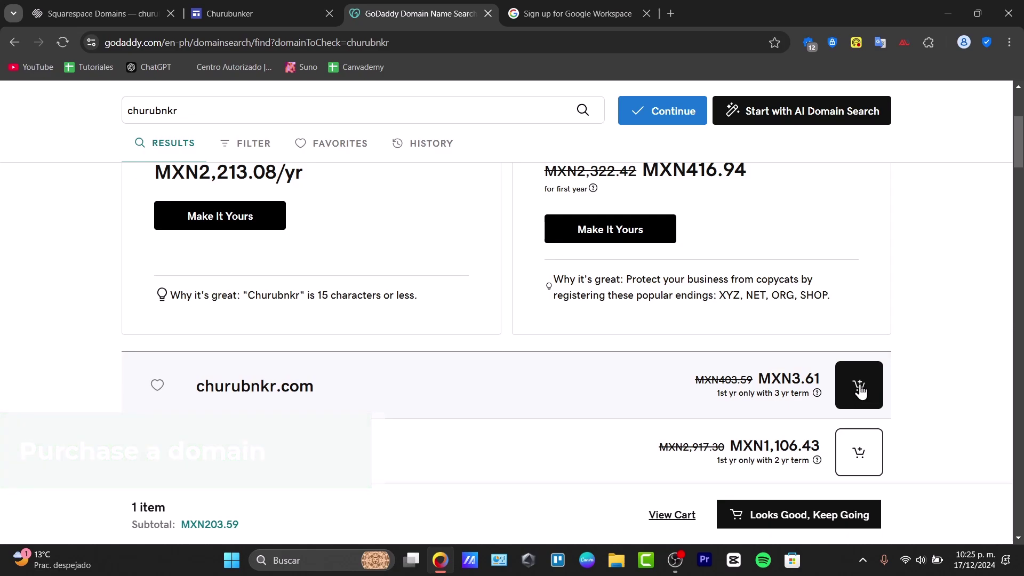
left_click(864, 393)
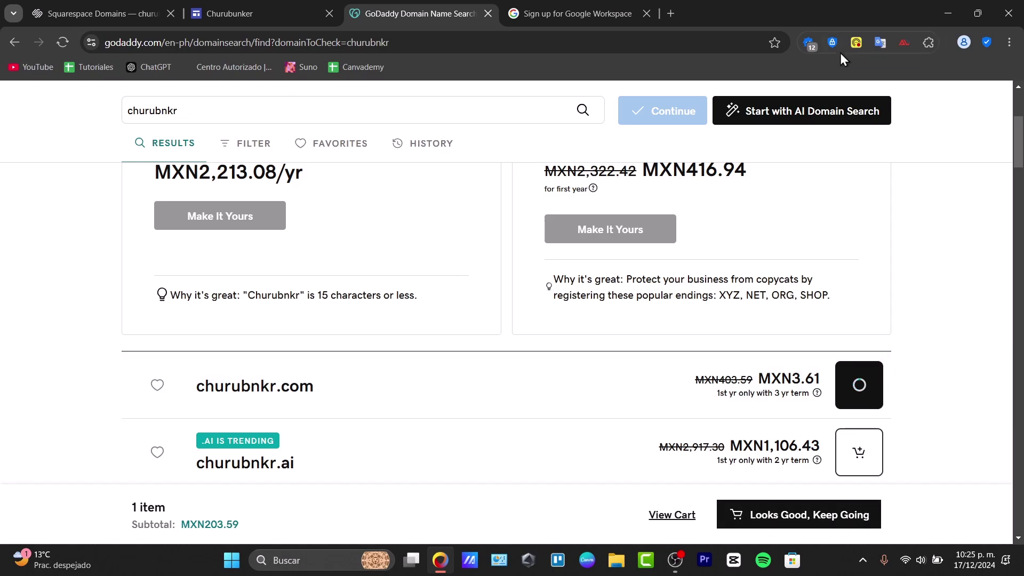
scroll(880, 213, "up", 4)
left_click(917, 121)
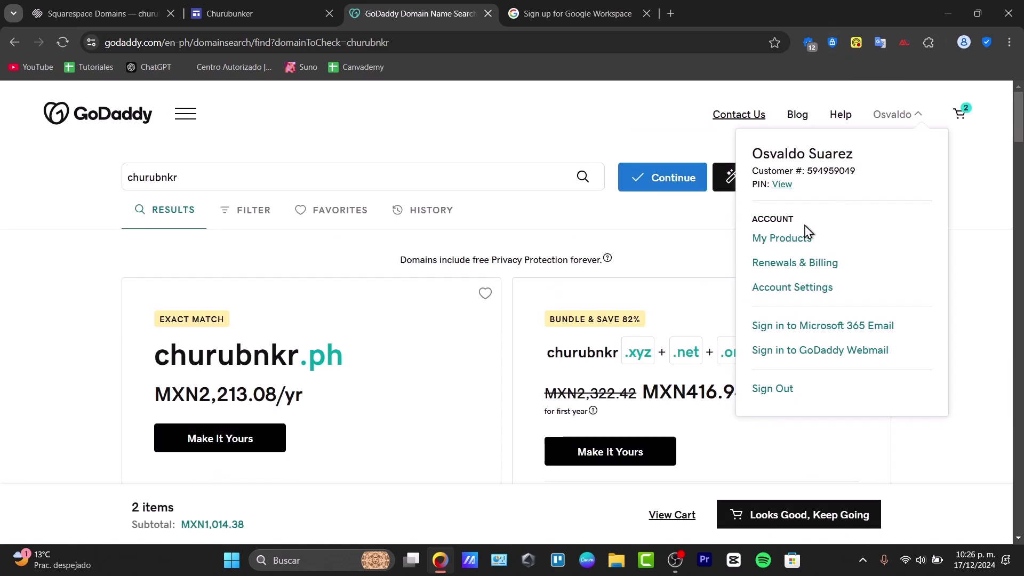
left_click(791, 243)
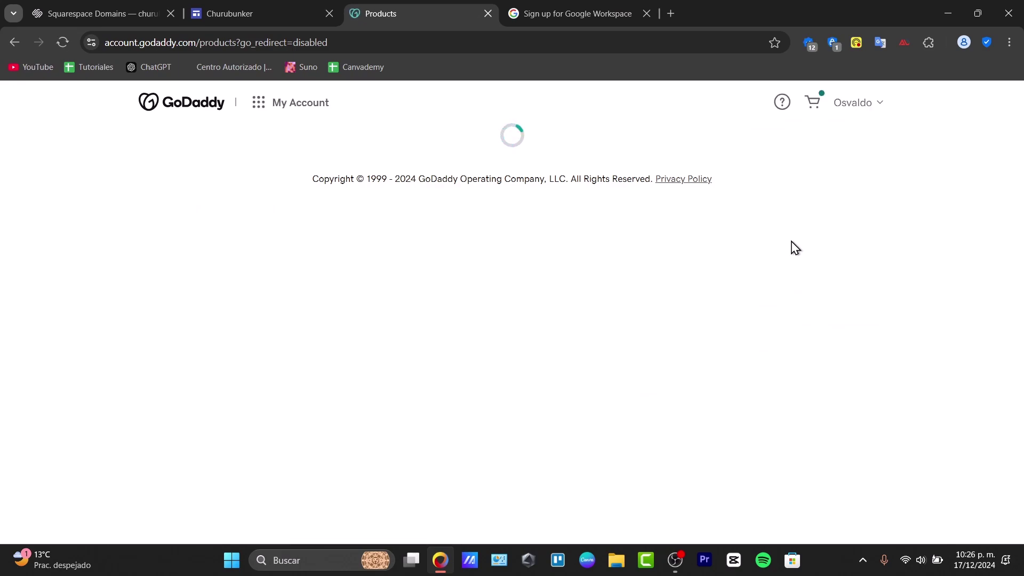
scroll(573, 247, "down", 8)
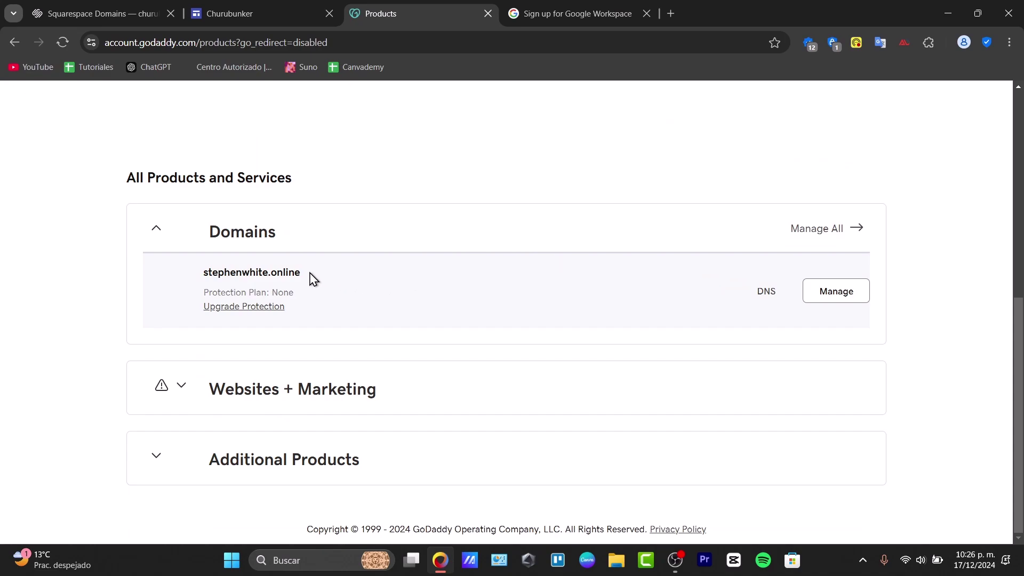
left_click_drag(206, 239, 279, 238)
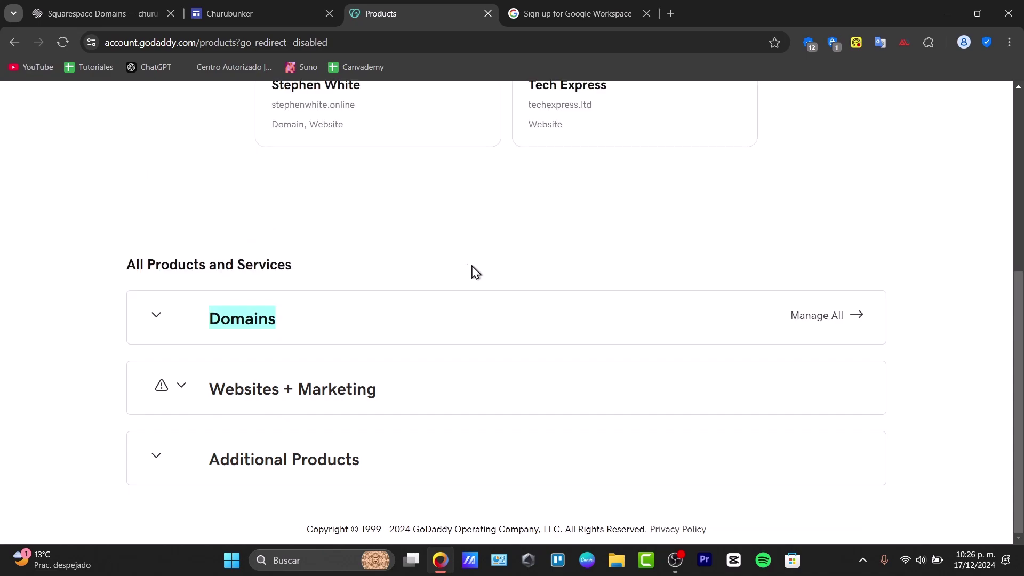
left_click(475, 307)
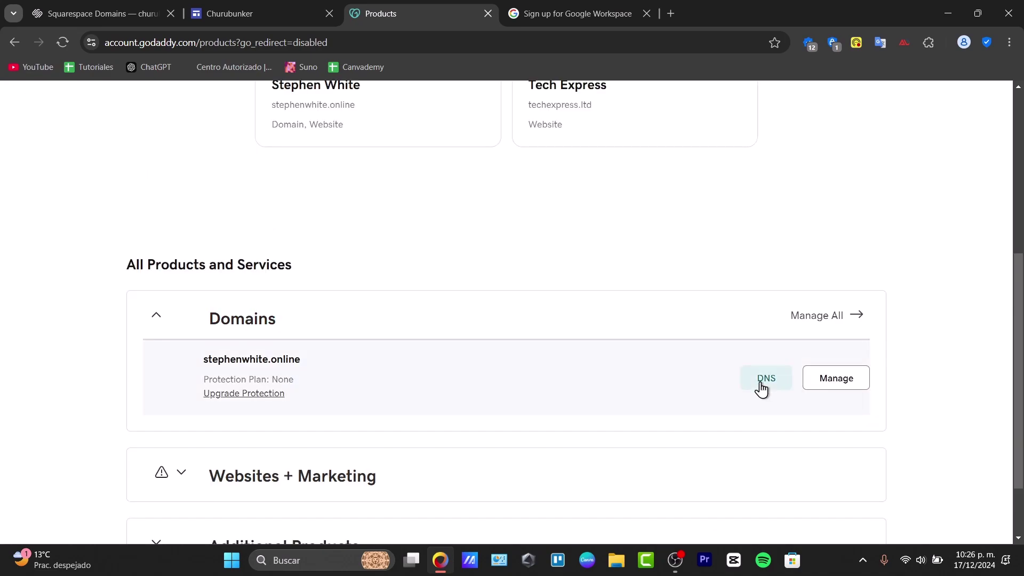
left_click(763, 387)
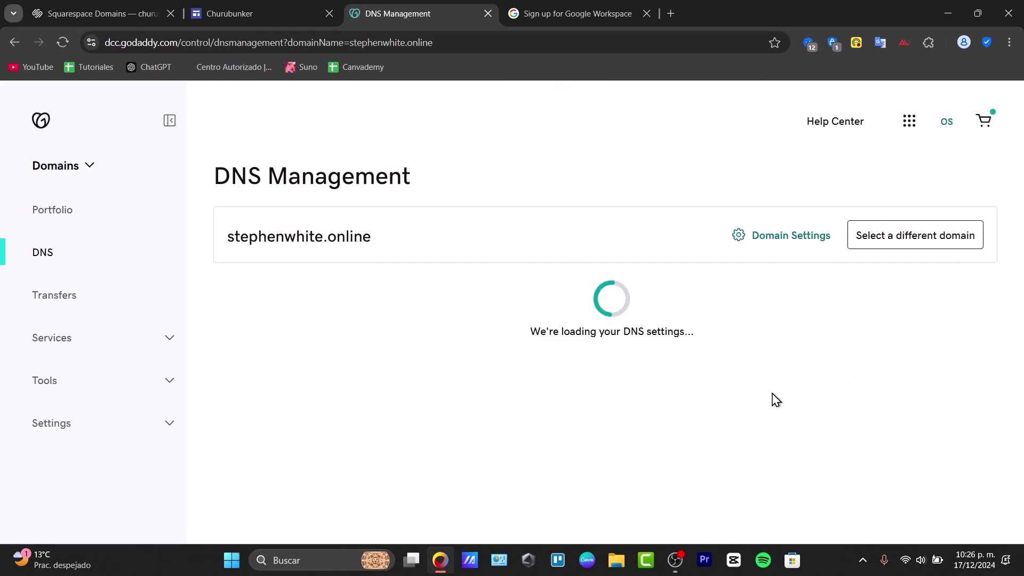
left_click(622, 7)
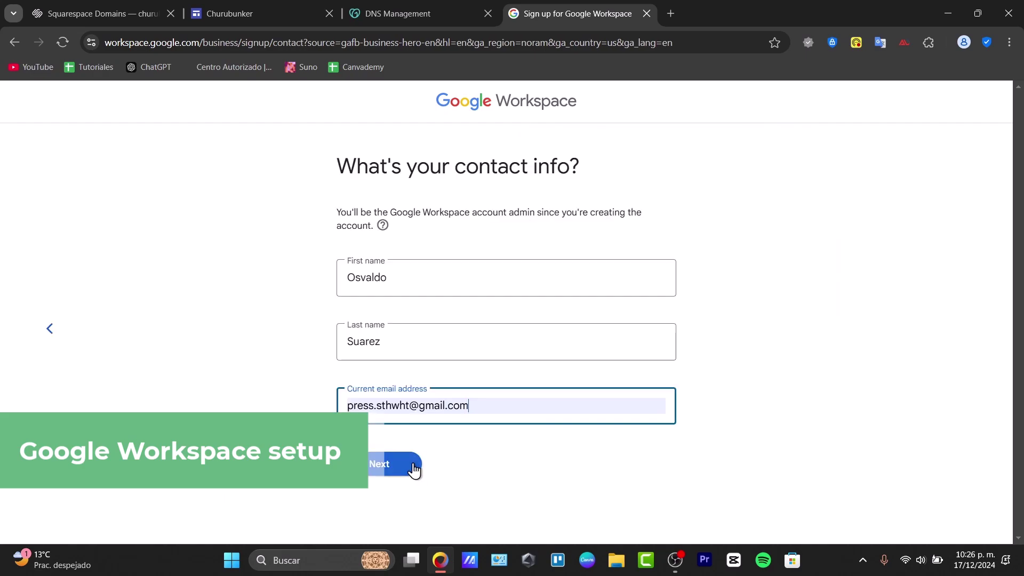
Step: Submit the business details and enter churubunker.com as an already-owned domain
left_click(412, 467)
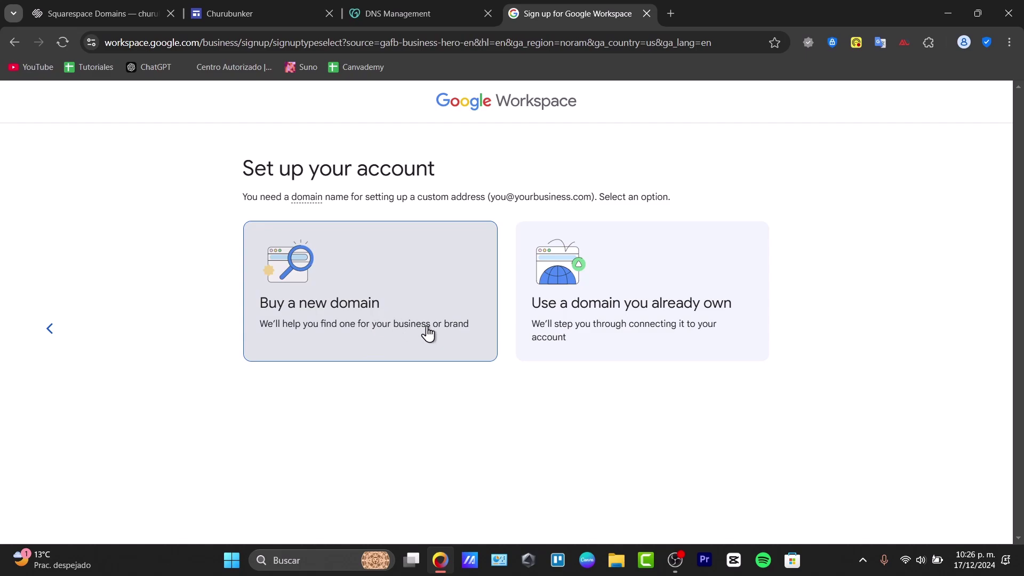
left_click_drag(320, 165, 466, 140)
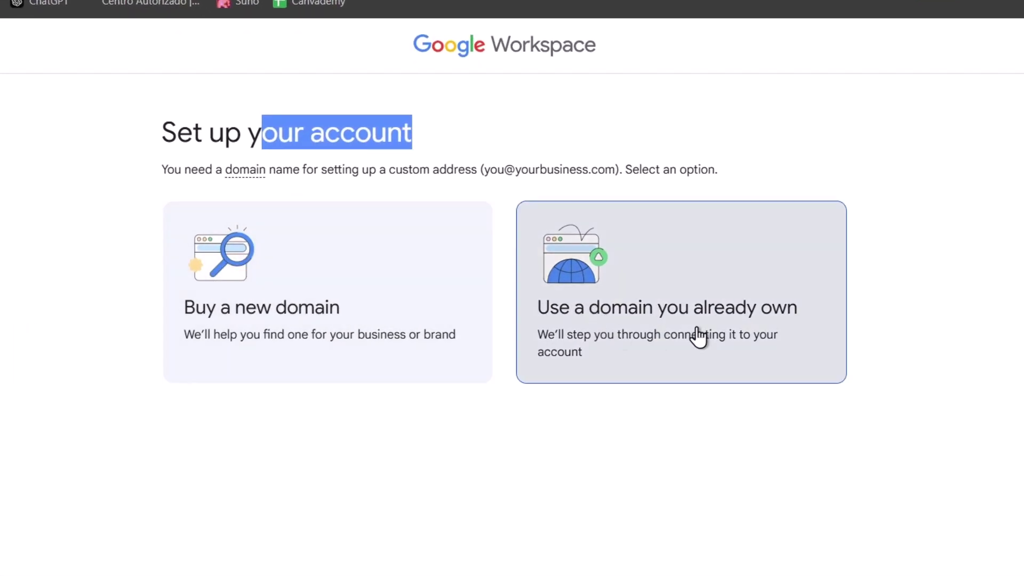
left_click(777, 355)
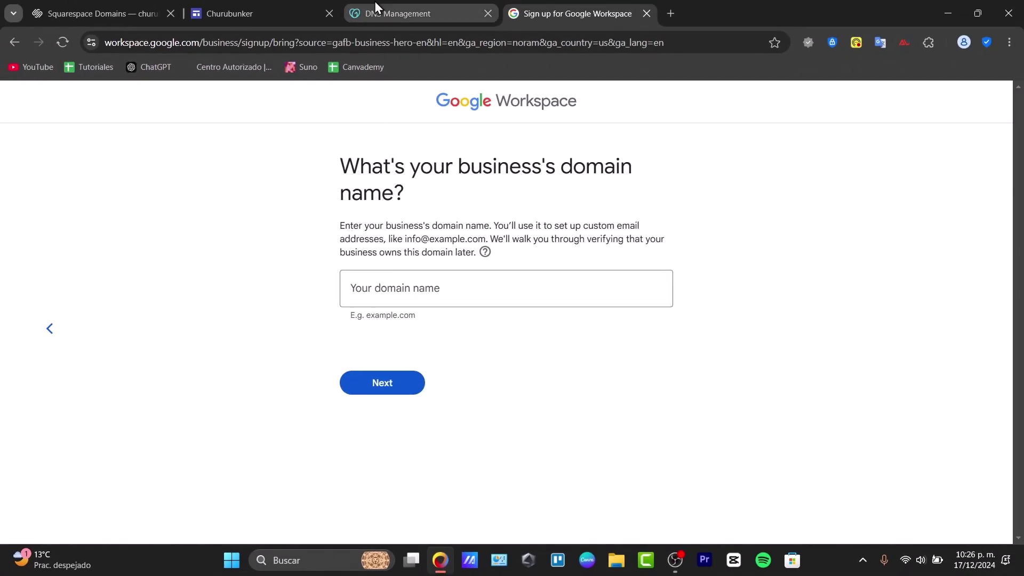
left_click(375, 4)
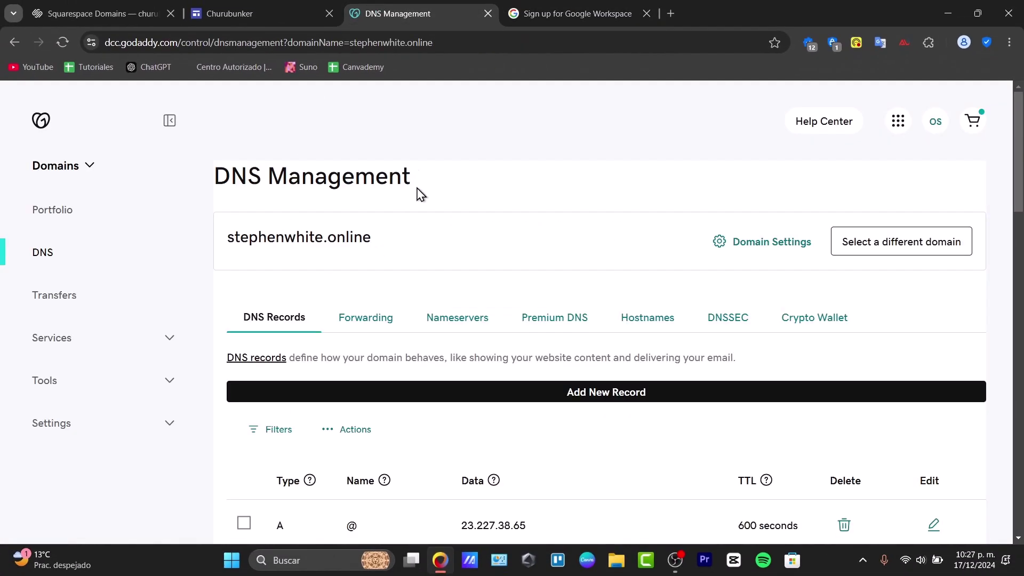
left_click(556, 5)
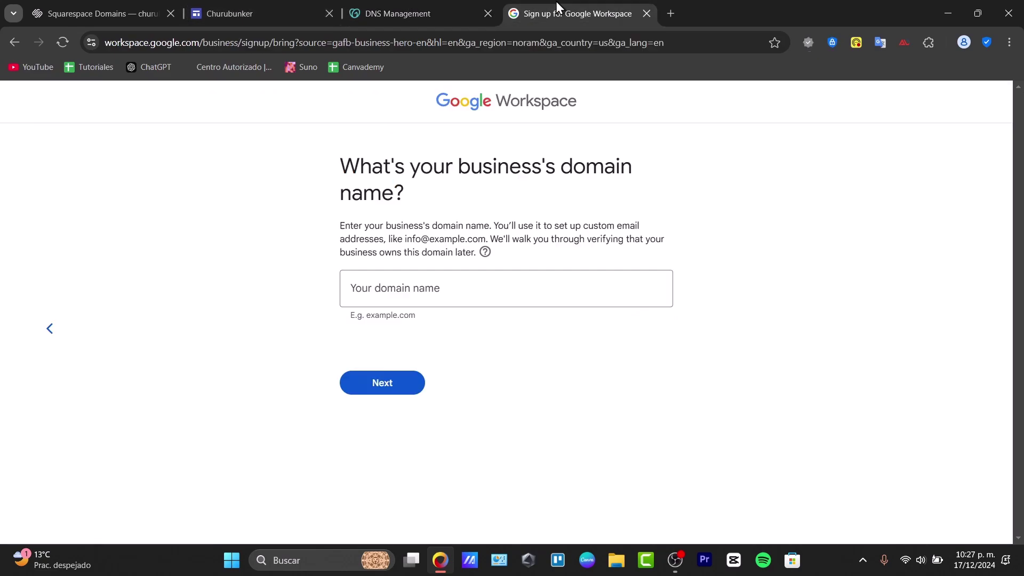
left_click(488, 285)
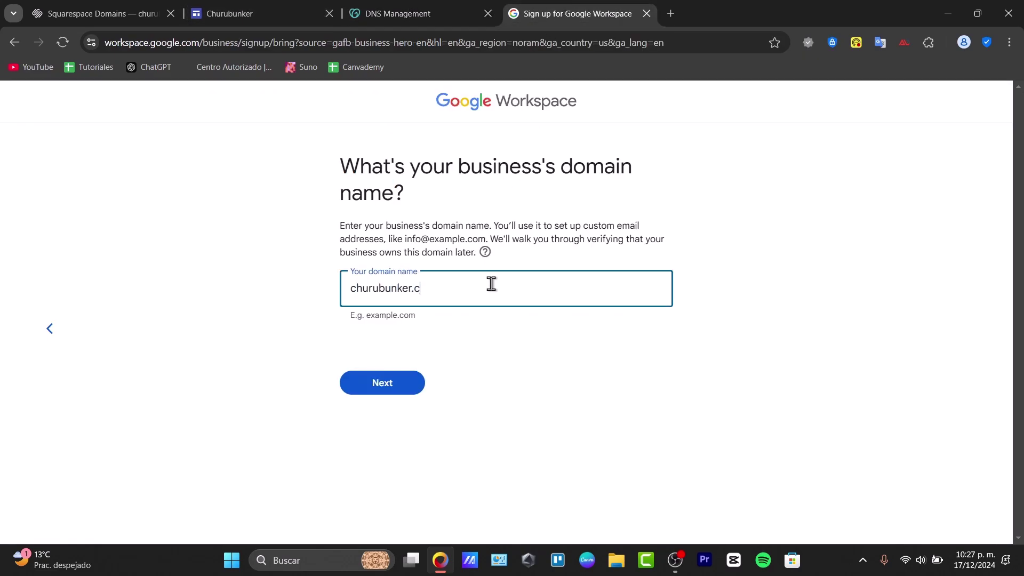
left_click(385, 392)
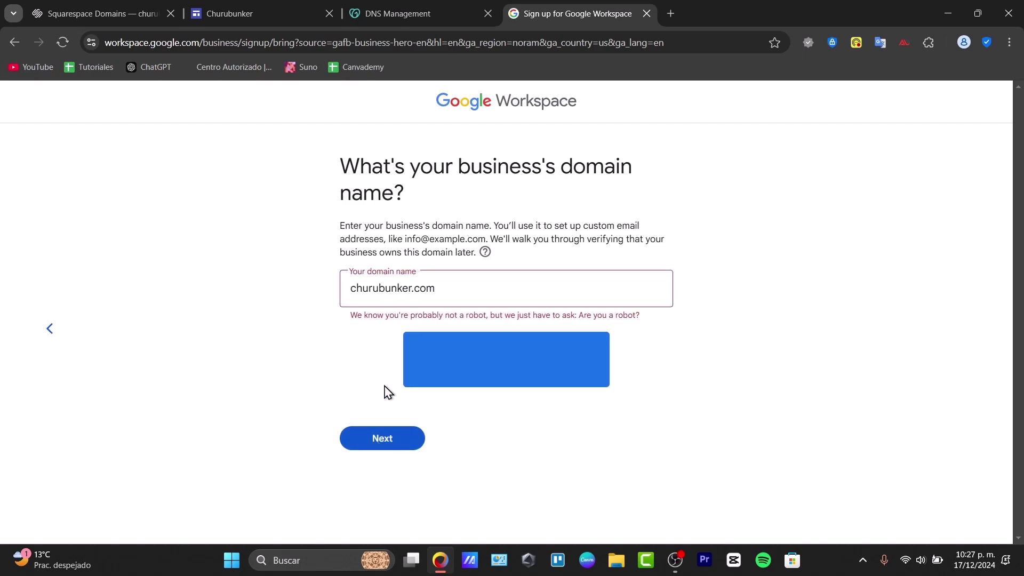
Step: Pass the reCAPTCHA, confirm churubunker.com as the account domain, and start the sign-in username
left_click(424, 367)
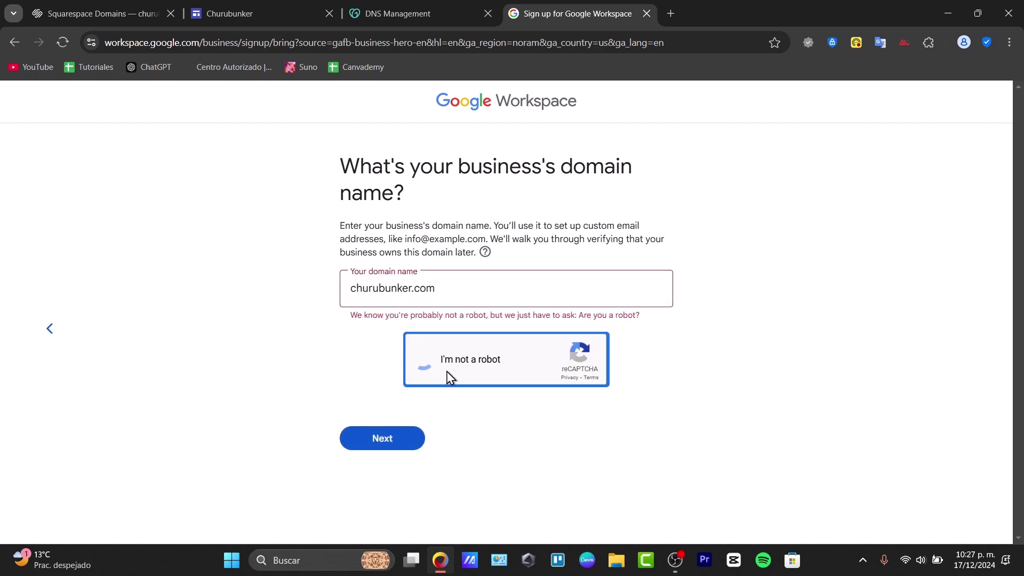
left_click(421, 444)
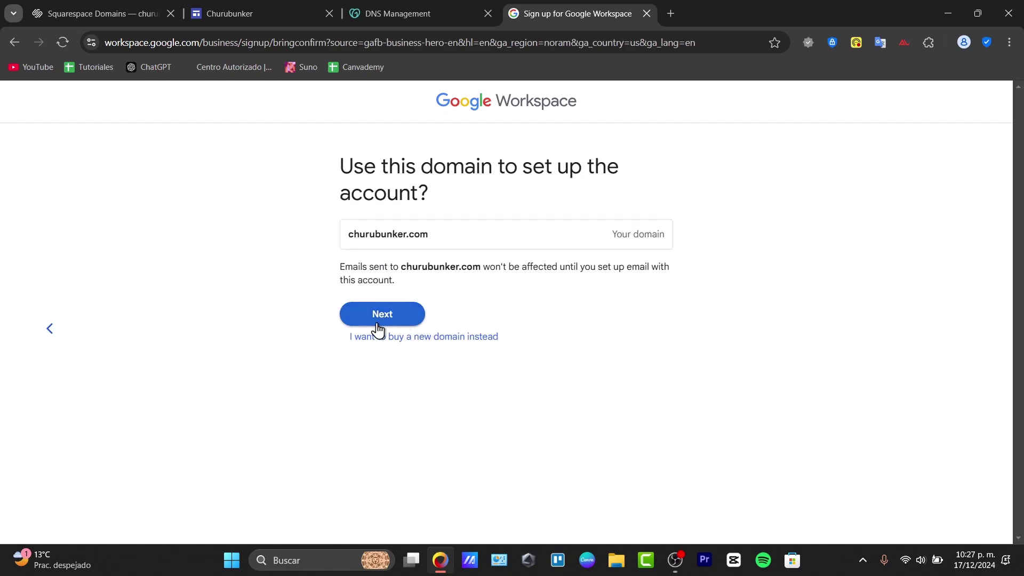
left_click(392, 323)
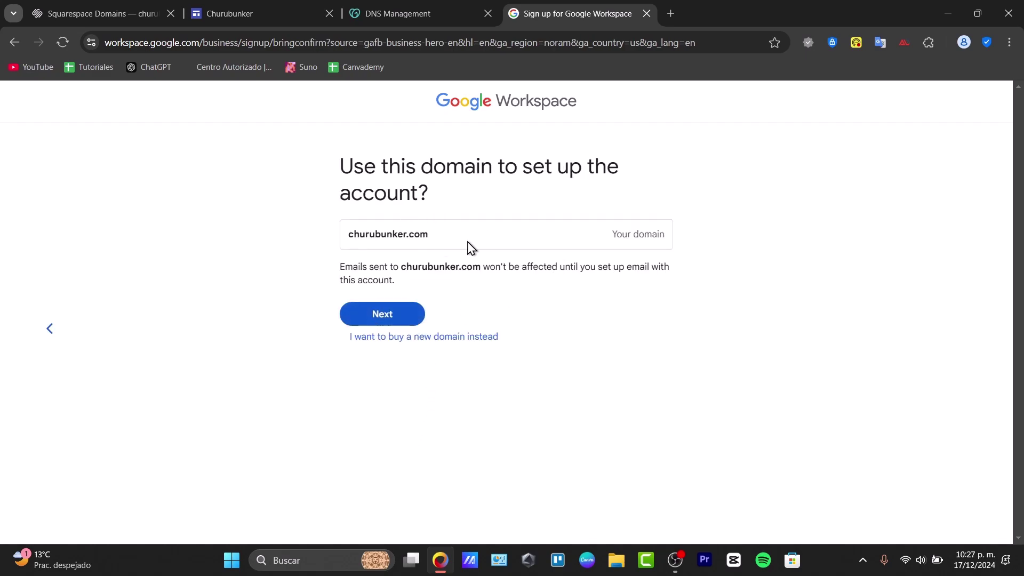
left_click(395, 314)
left_click(430, 262)
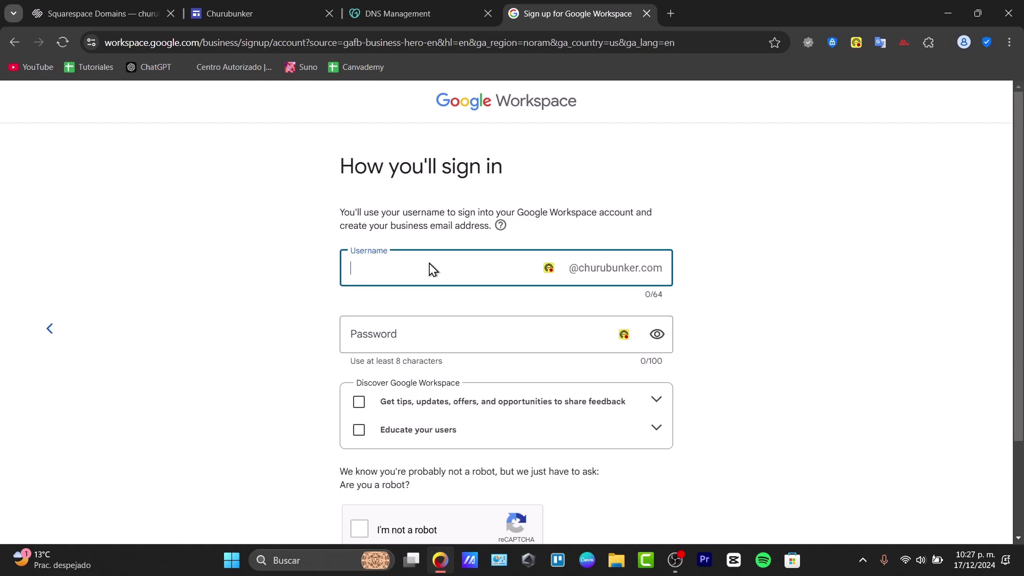
left_click(549, 294)
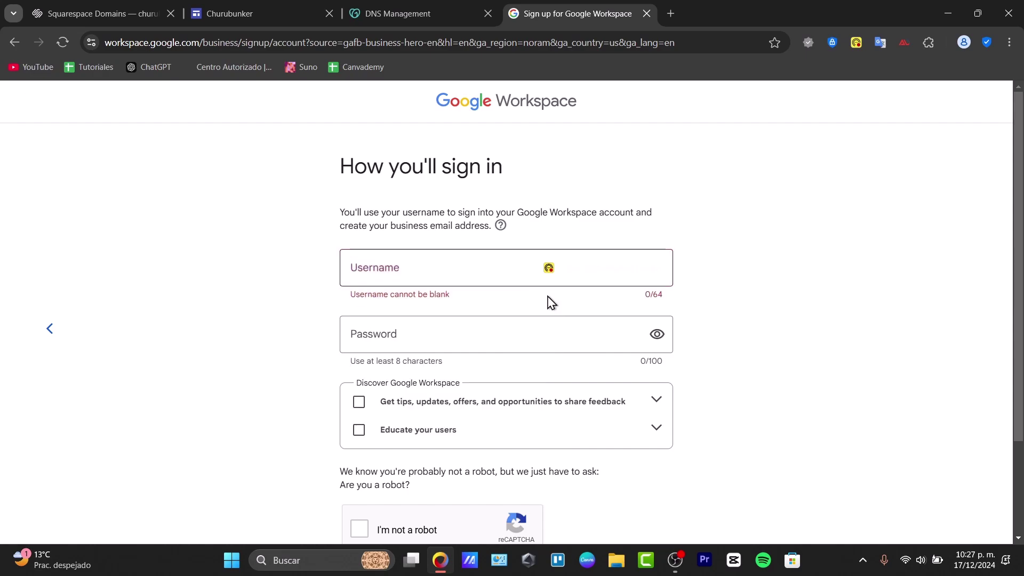
left_click(448, 270)
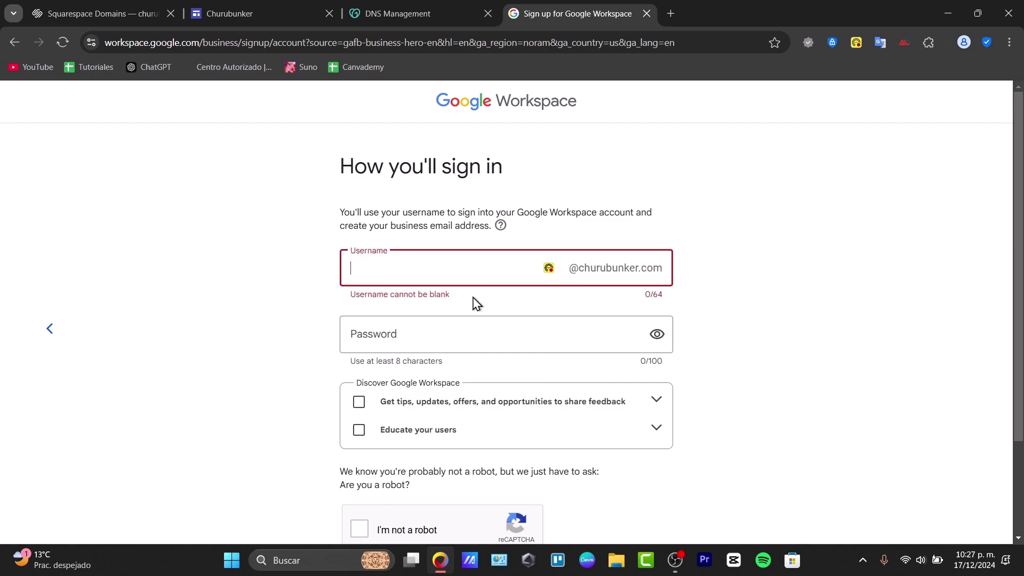
Step: Sign in to the admin account by submitting its email and password
scroll(451, 341, "down", 2)
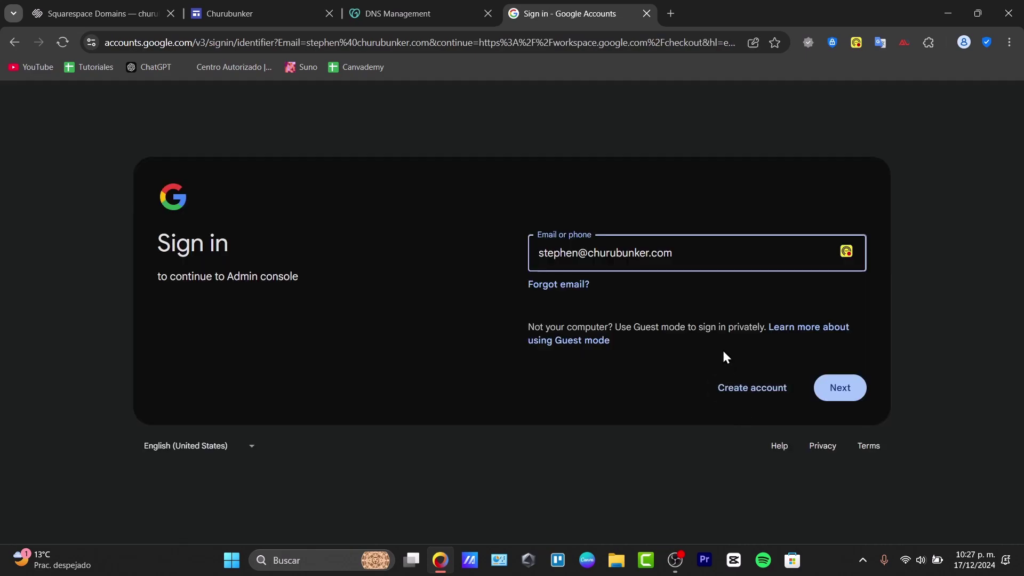
left_click(832, 380)
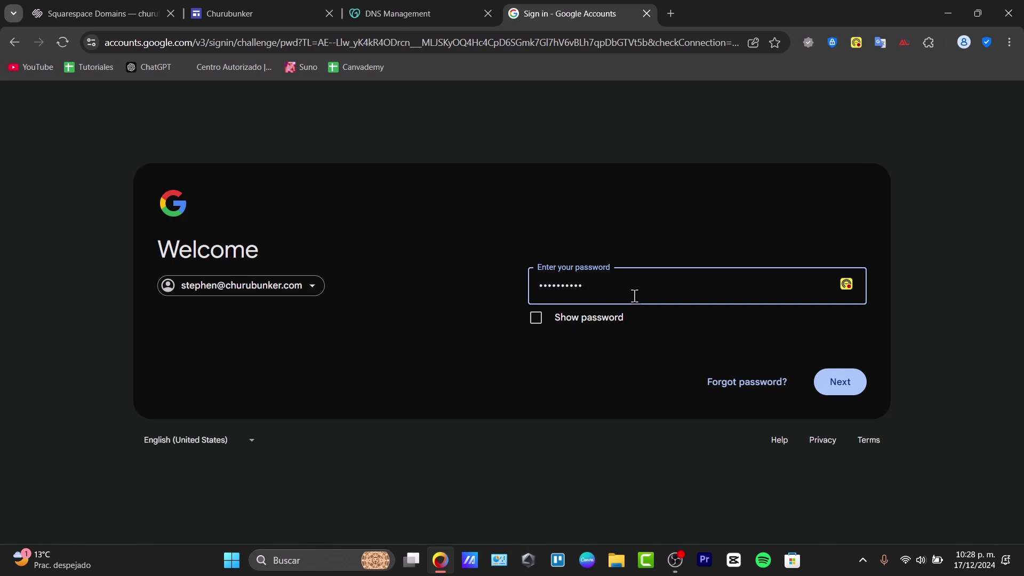
key("Return")
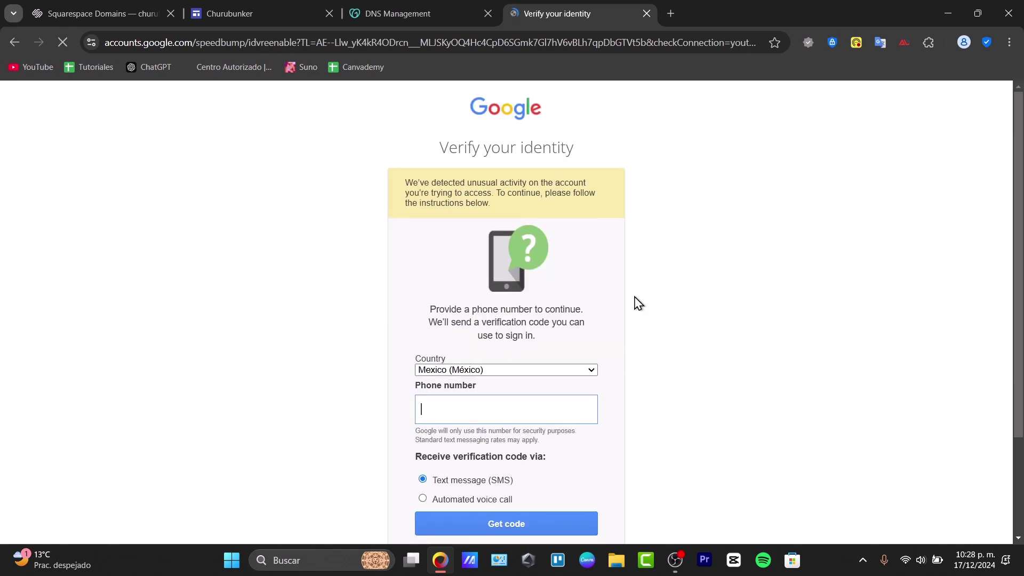
scroll(578, 369, "down", 2)
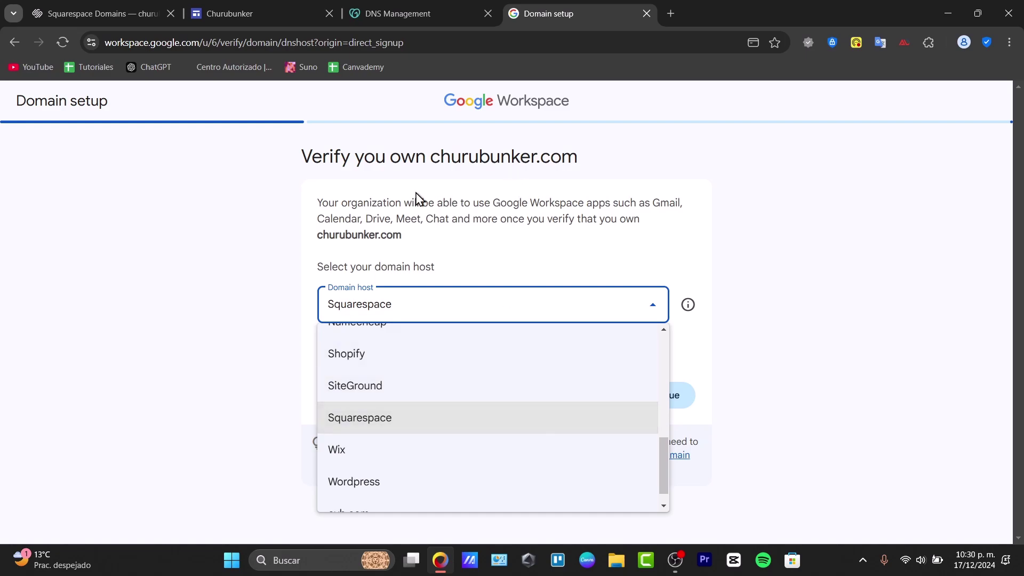
Step: Pick GoDaddy as churubunker.com's domain host and display the TXT verification record
scroll(498, 409, "up", 3)
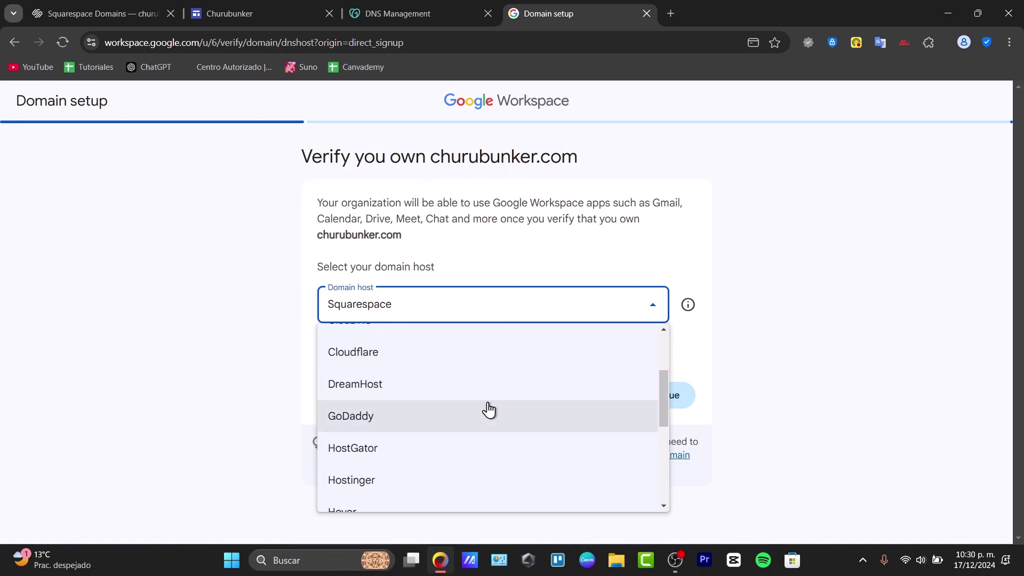
left_click(448, 416)
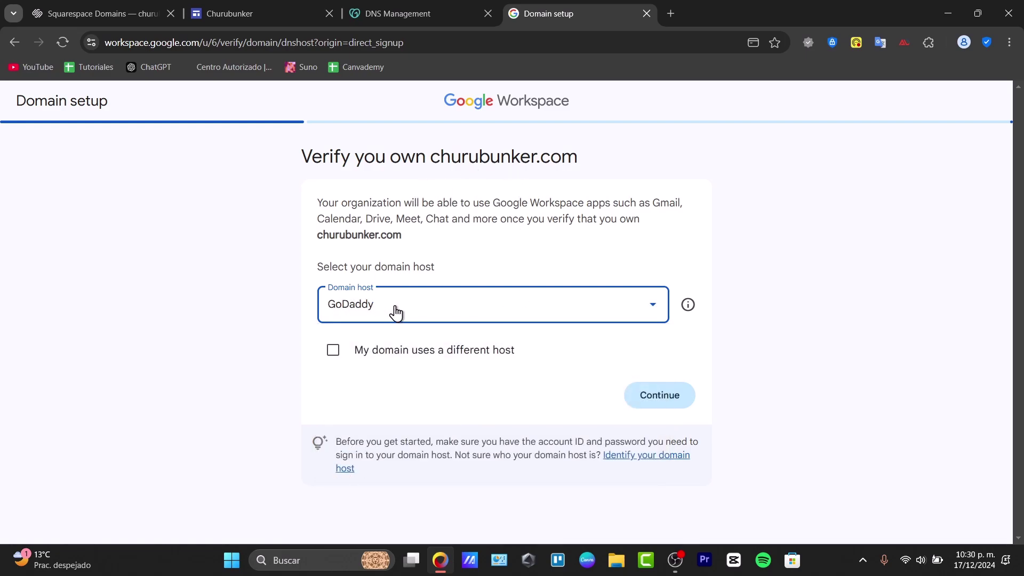
left_click(655, 404)
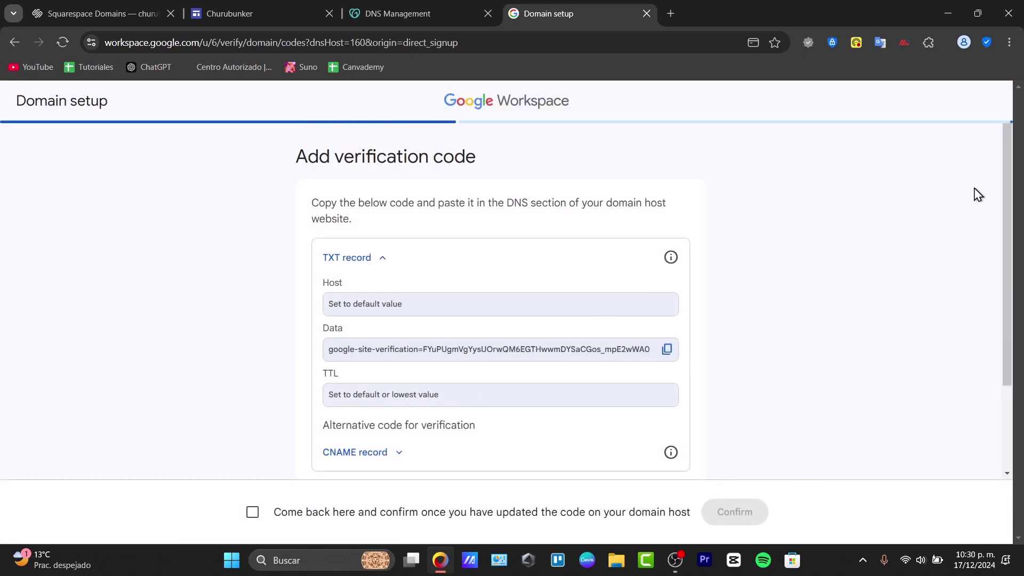
scroll(1008, 214, "down", 1)
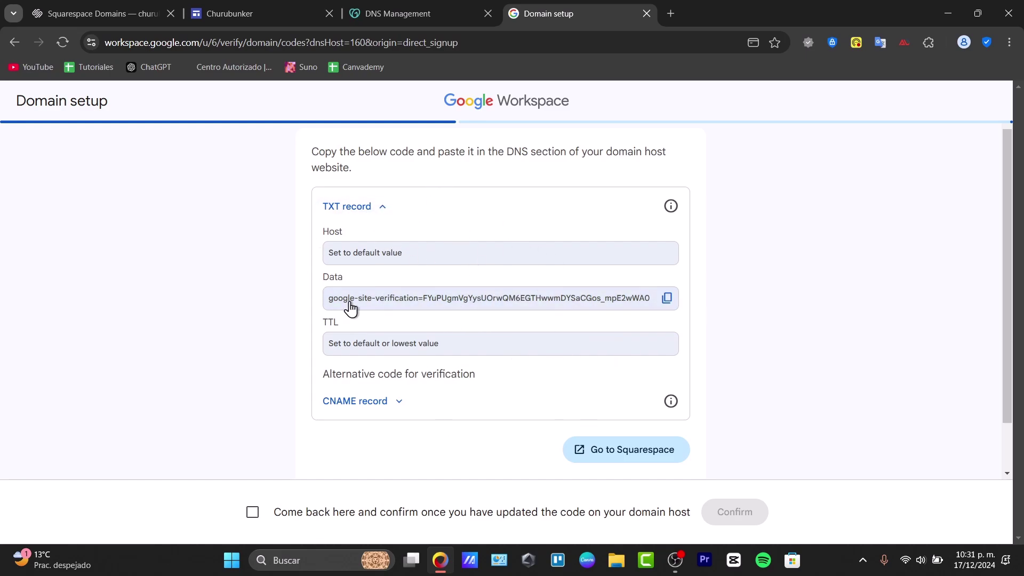
Step: Draft a new TXT record in GoDaddy DNS Management, cross-checking Google's TXT verification details
left_click(378, 1)
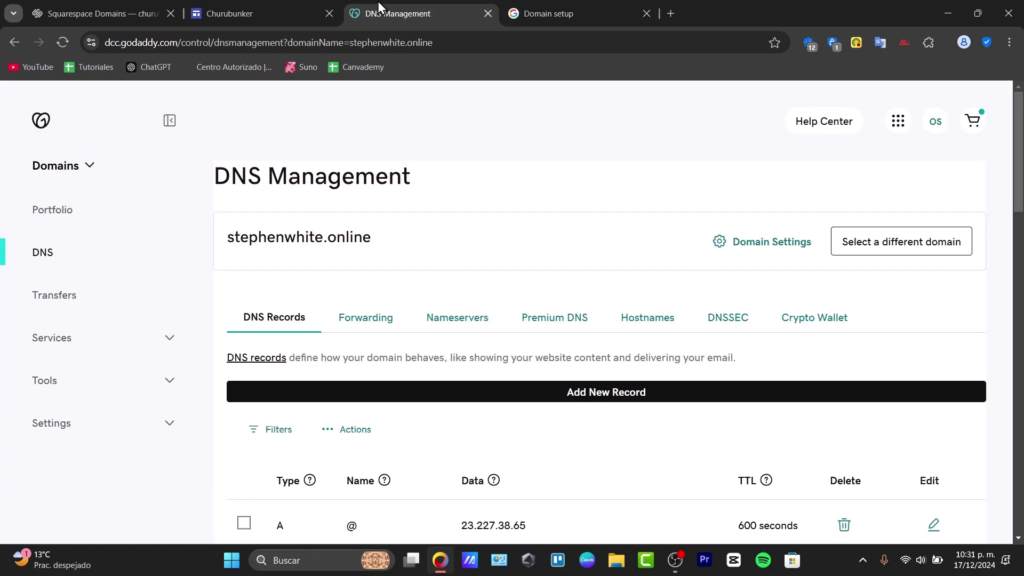
scroll(465, 232, "down", 4)
scroll(741, 224, "up", 4)
left_click(636, 397)
left_click(331, 480)
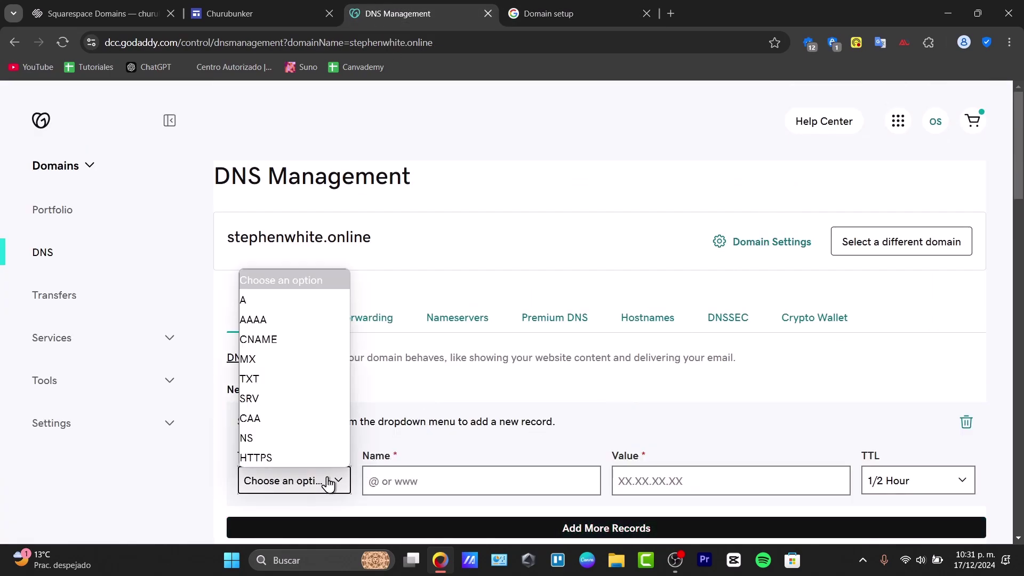
left_click(286, 381)
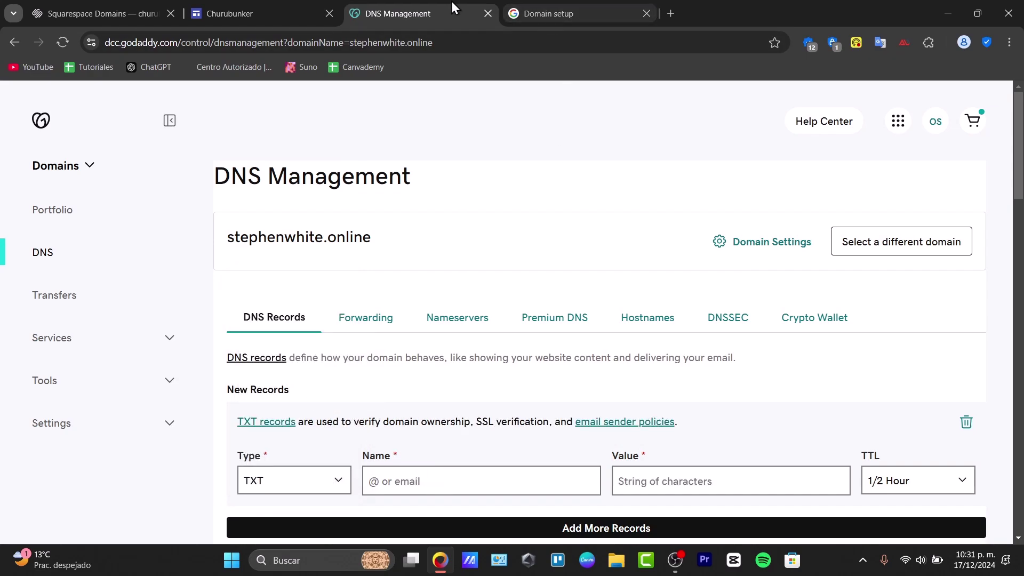
left_click(523, 10)
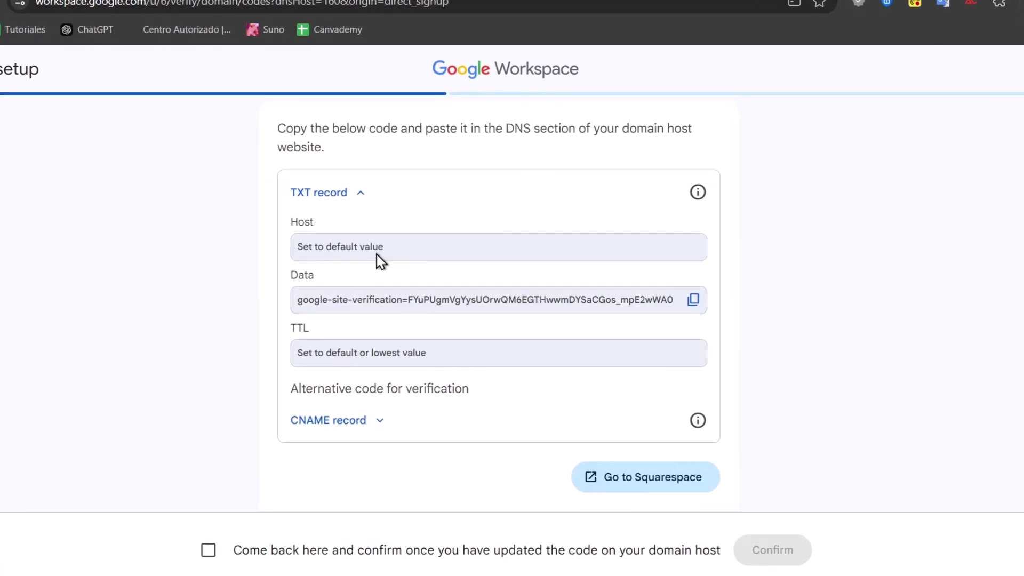
left_click(398, 1)
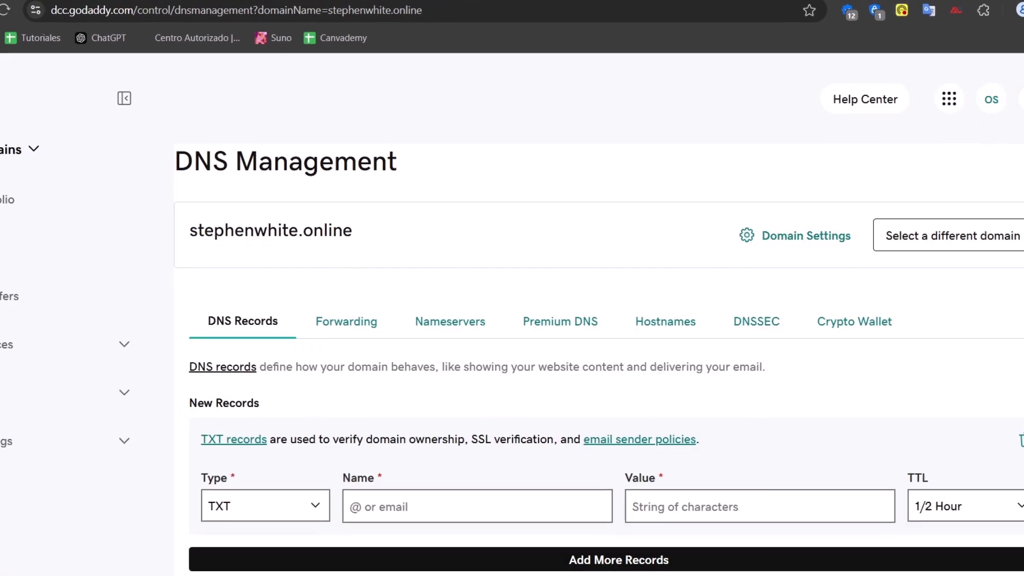
scroll(691, 322, "down", 4)
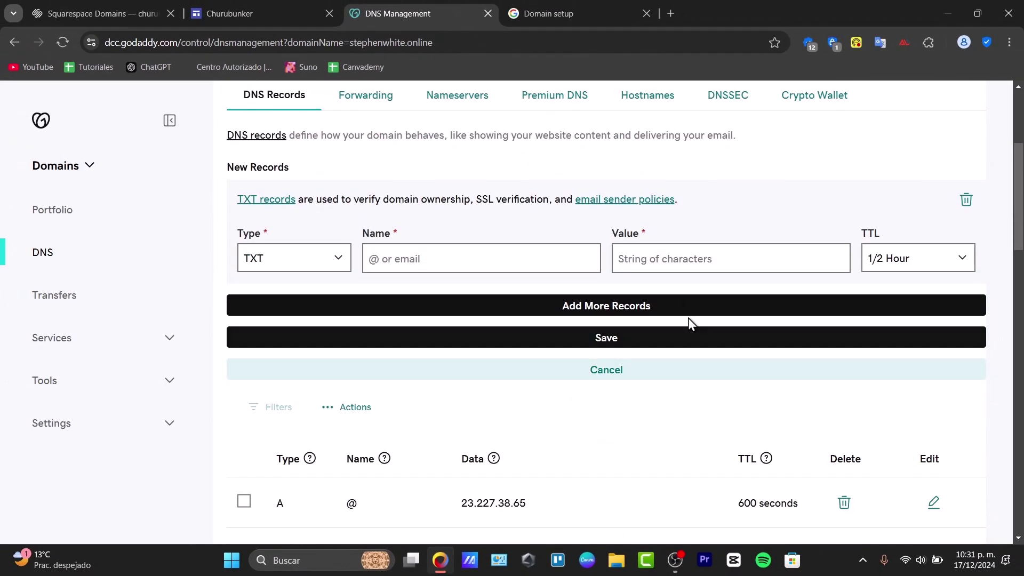
left_click(566, 11)
Step: Tick that the code was added at the host and confirm churubunker.com's verification
left_click(370, 403)
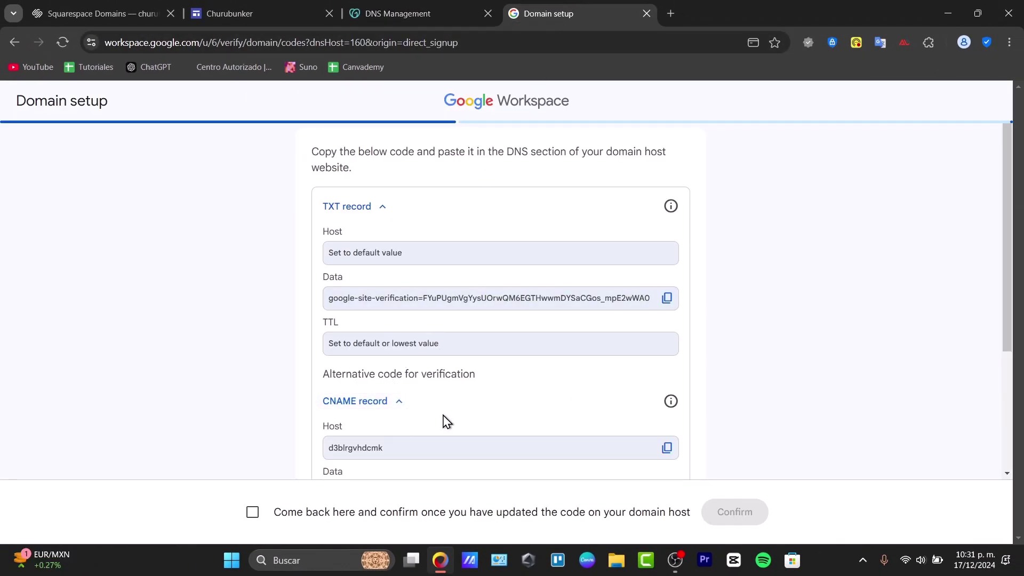
scroll(544, 394, "down", 4)
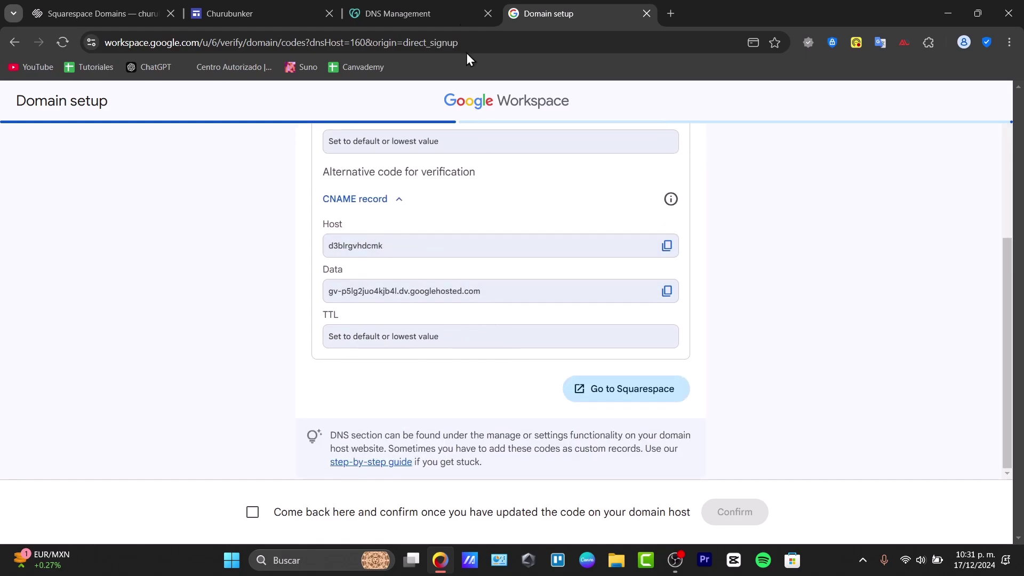
left_click(421, 13)
key("ctrl+Tab")
left_click(407, 511)
left_click(723, 516)
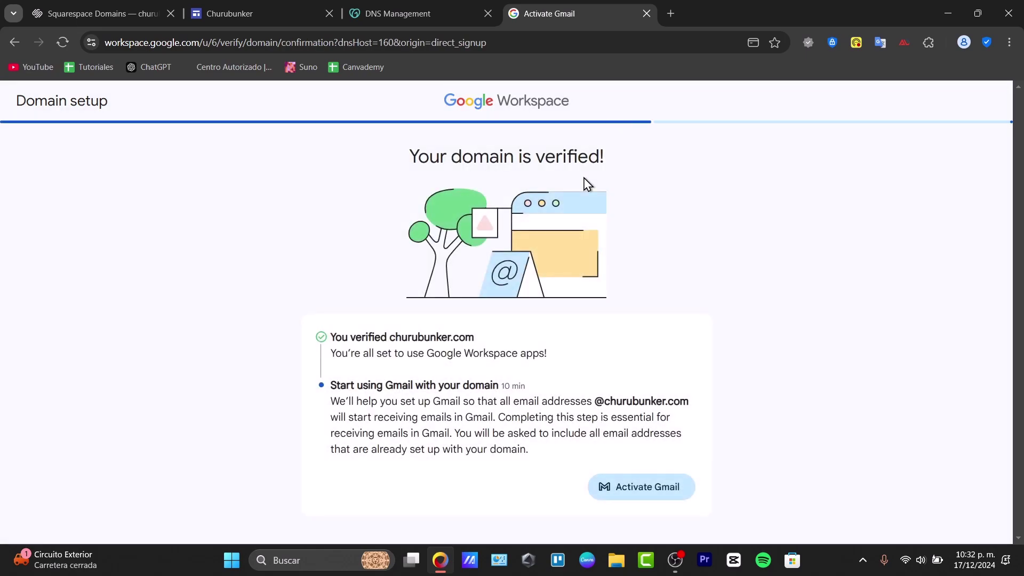
Step: Activate Gmail for churubunker.com, passing the SMTP.GOOGLE.COM MX record page, then explore Google Workspace
left_click(648, 489)
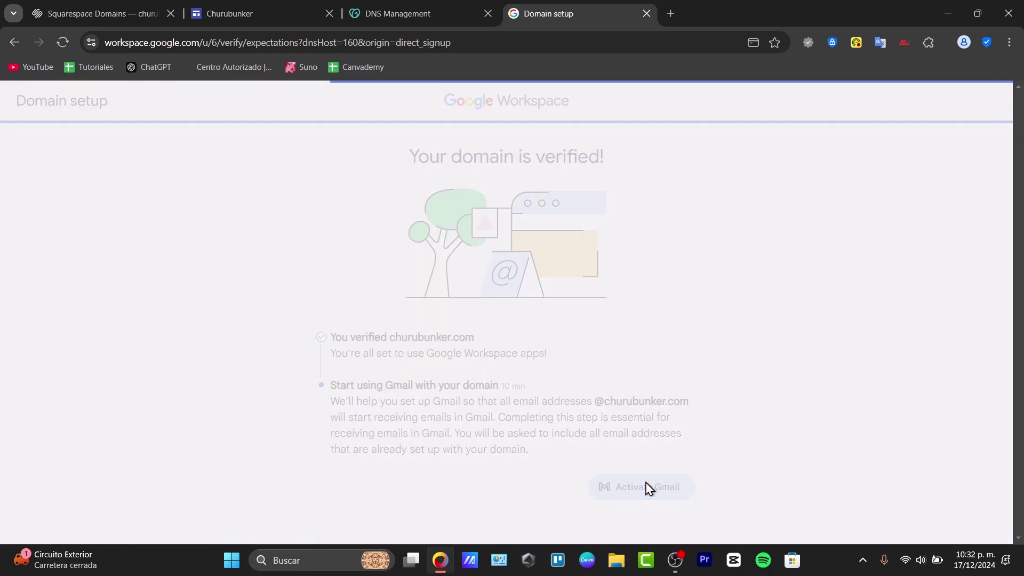
left_click(667, 314)
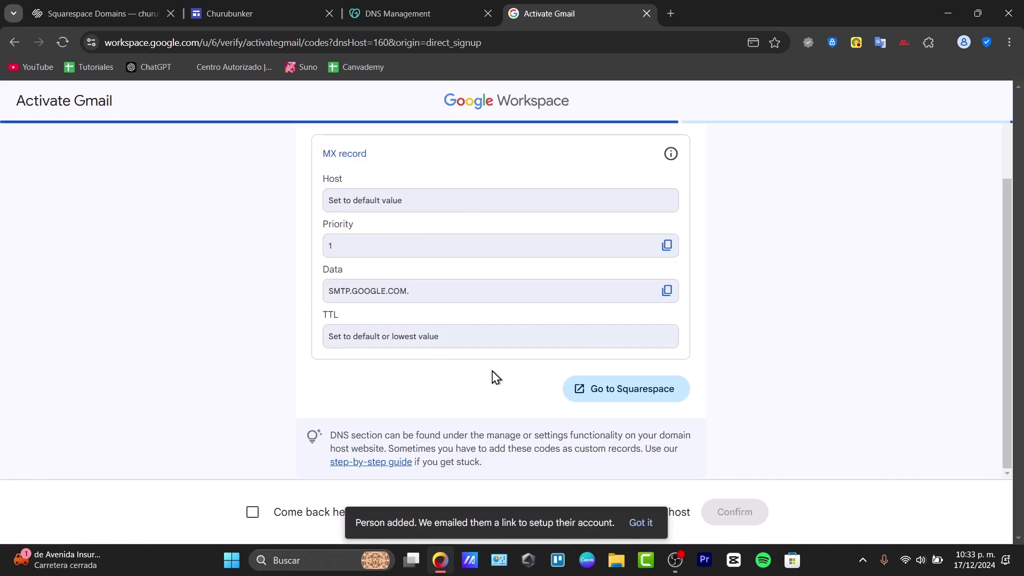
scroll(583, 377, "up", 3)
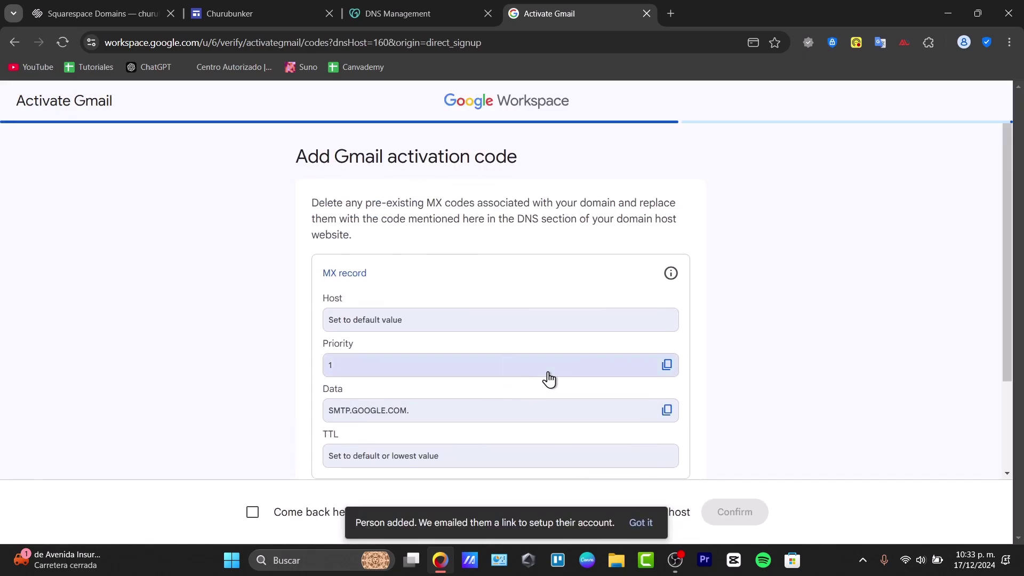
scroll(1018, 243, "down", 2)
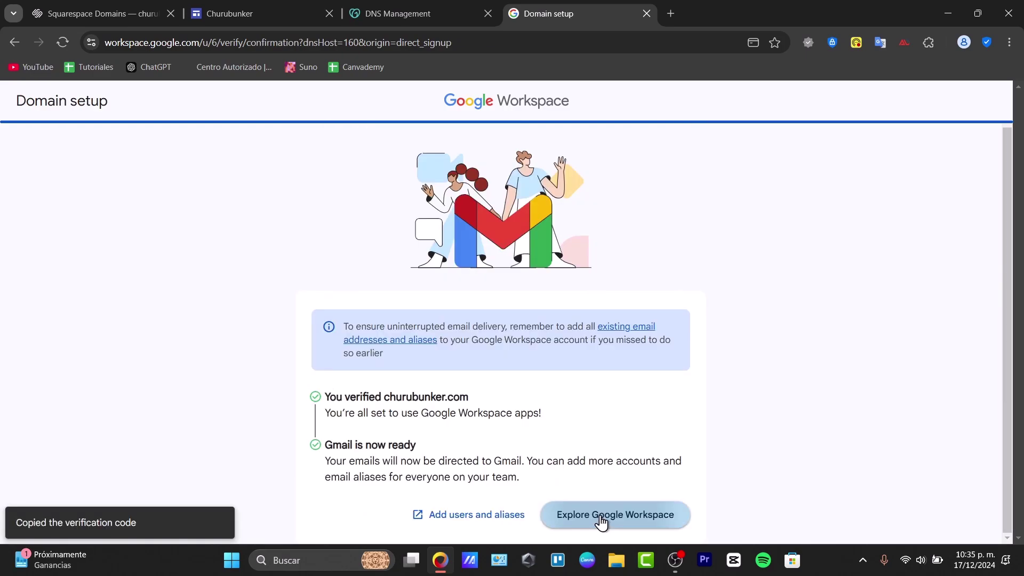
left_click(601, 522)
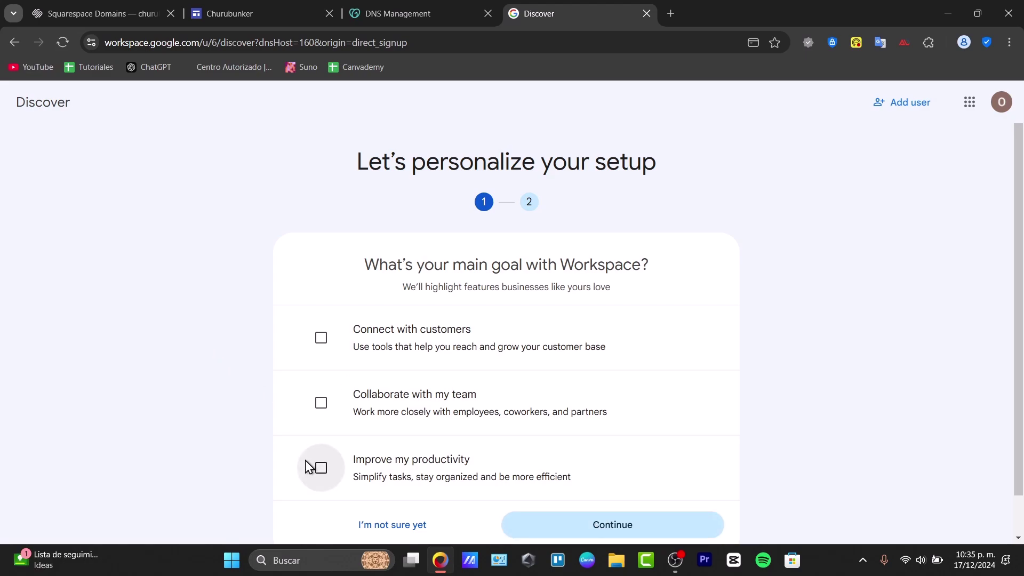
Step: Answer 'I'm not sure yet' and 'I'm not sure' to reach the Recommendations checklist
scroll(499, 442, "down", 1)
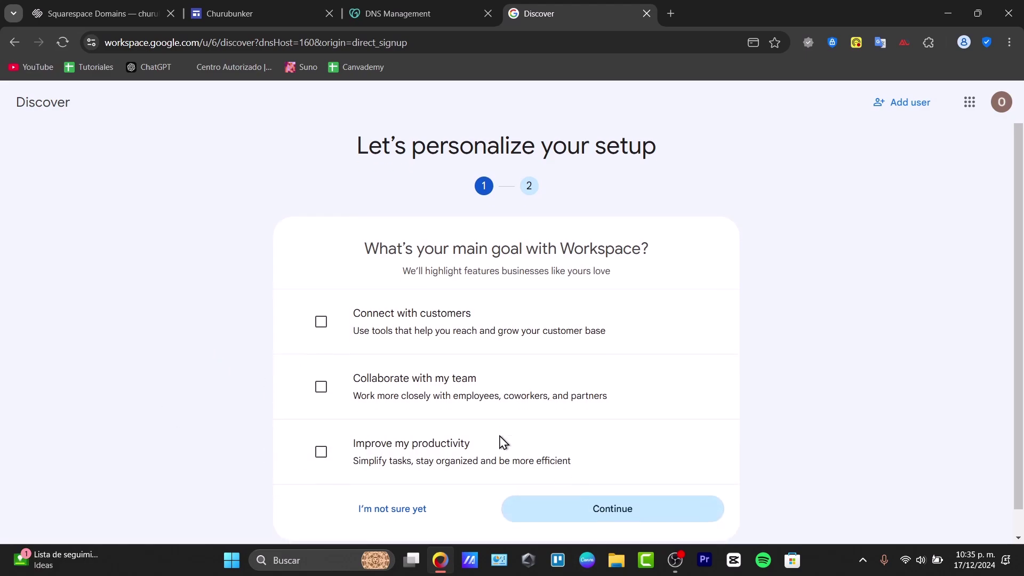
left_click(429, 485)
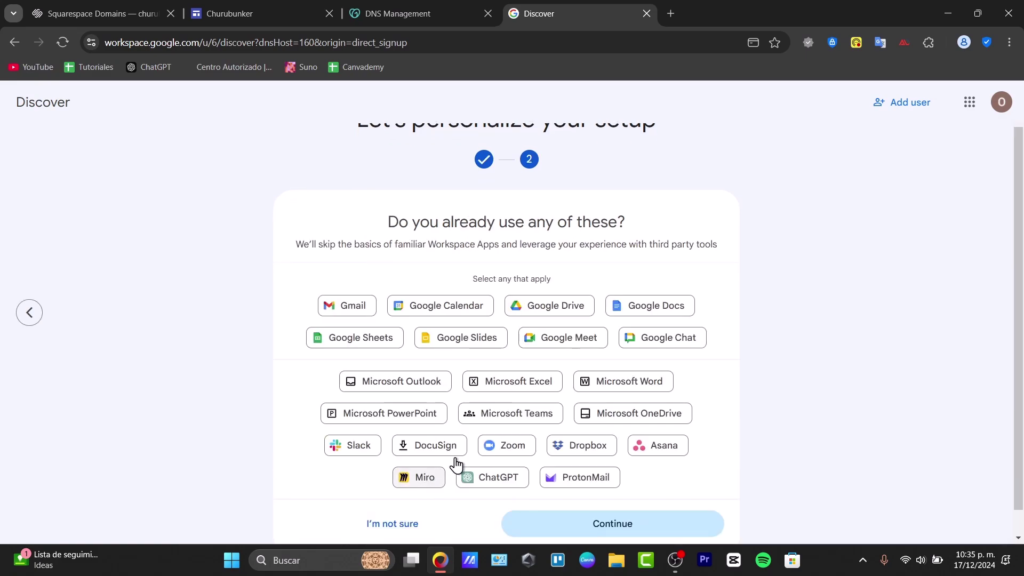
scroll(455, 462, "down", 1)
left_click(407, 501)
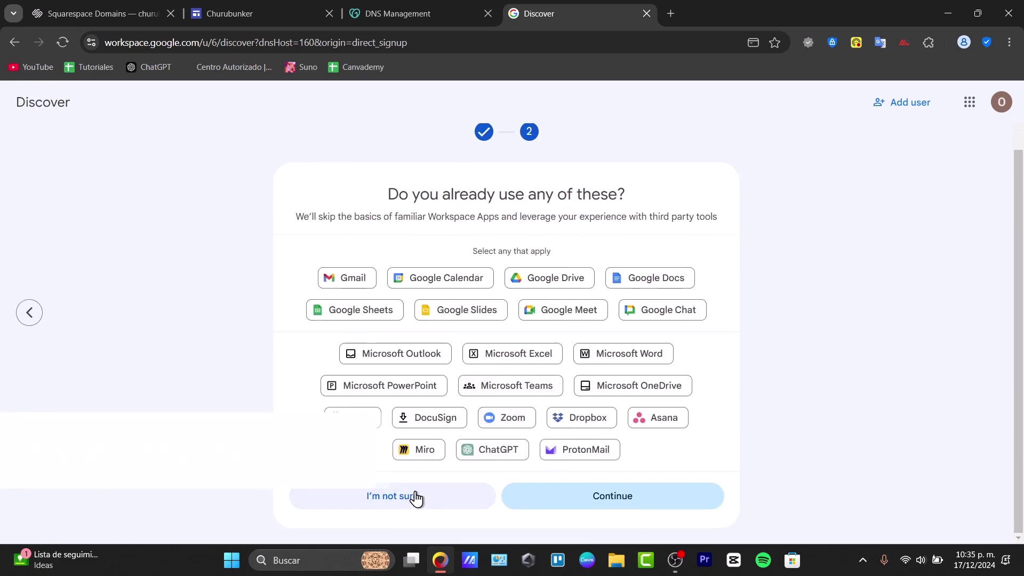
scroll(418, 486, "down", 5)
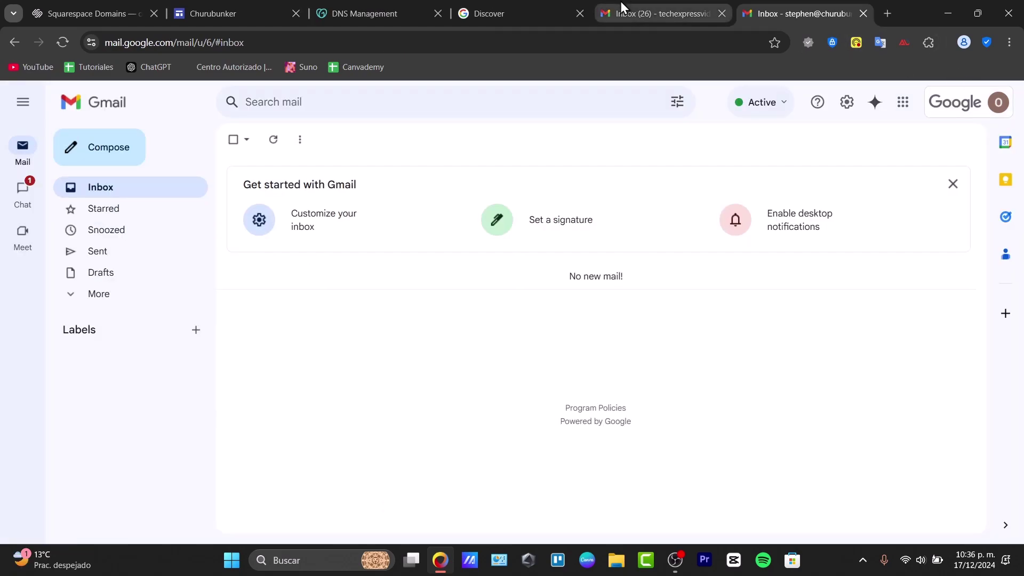
Step: In the other Gmail account's All Mail, open the 'Test Mail' message reading 'Hola que hace'
left_click(620, 2)
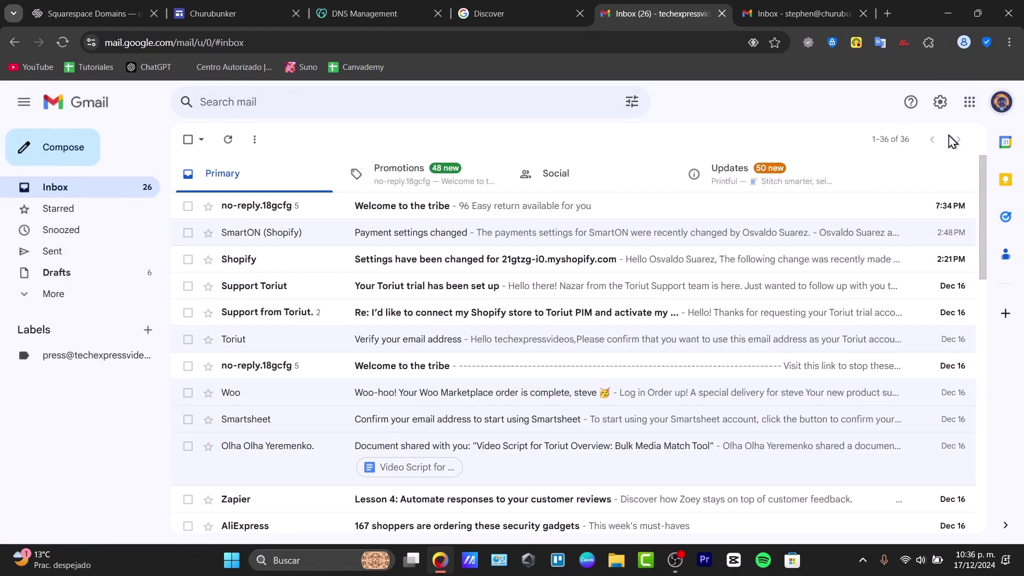
left_click(1002, 102)
scroll(898, 142, "down", 5)
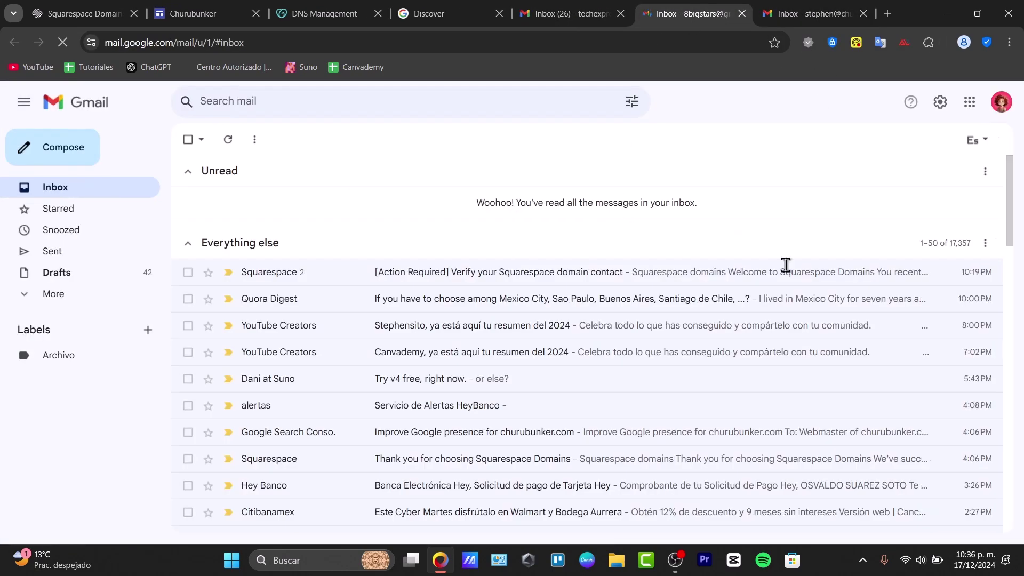
left_click(95, 295)
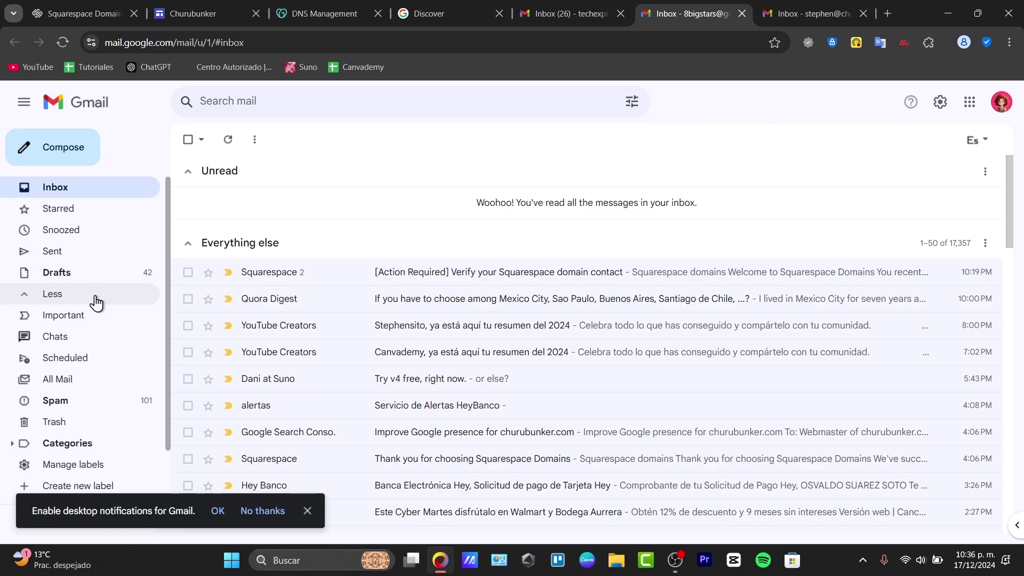
left_click(80, 379)
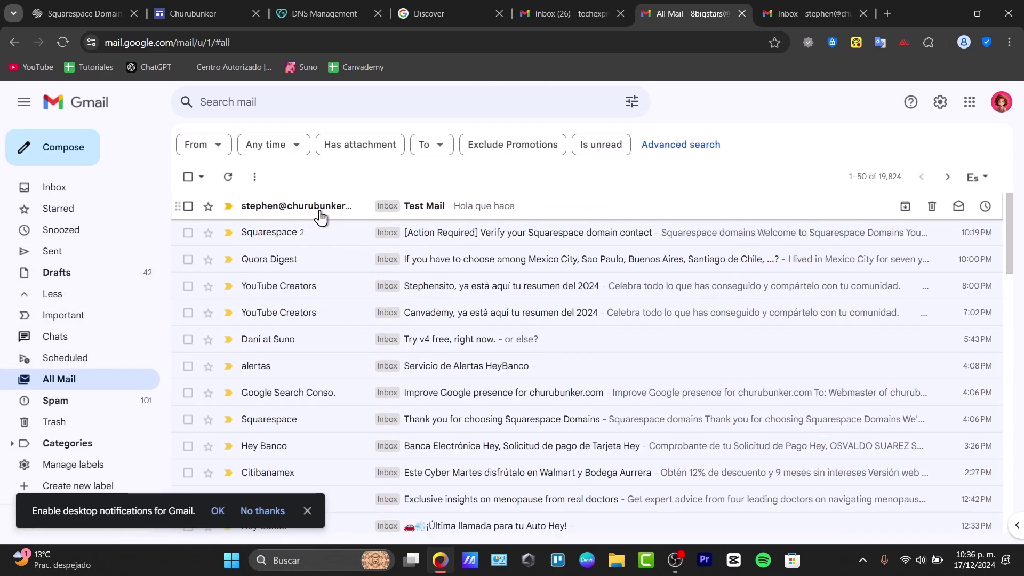
left_click(316, 216)
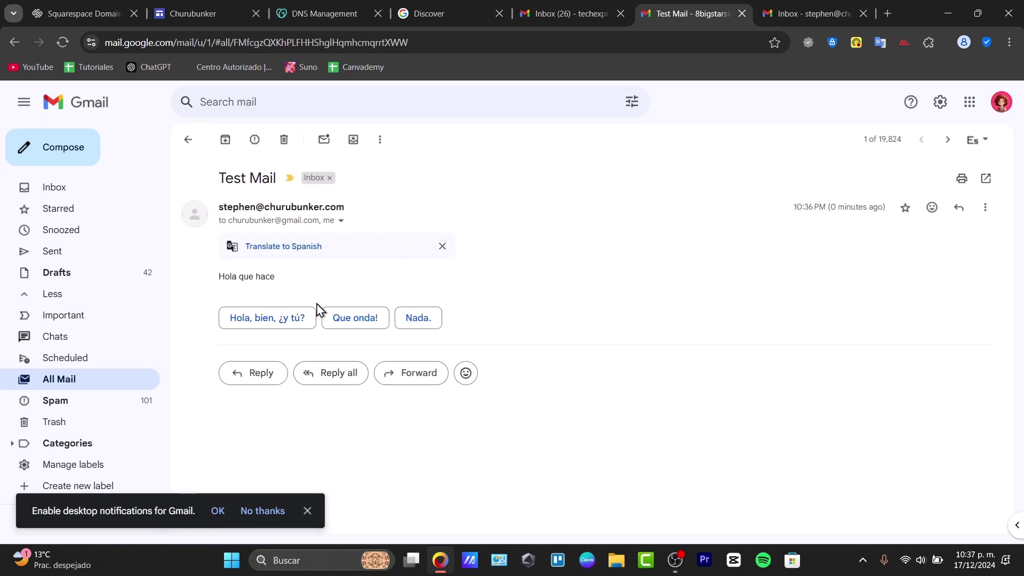